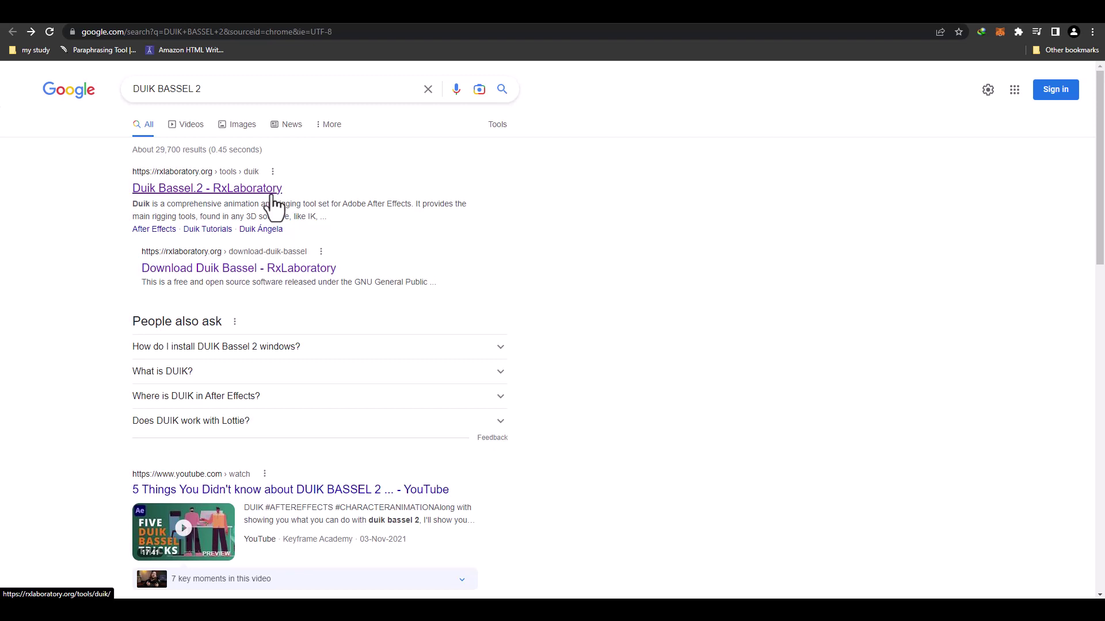
Open RxLaboratory's Duik Bassel.2 page from the search results and go to its download page with the contribution options.
left_click(168, 187)
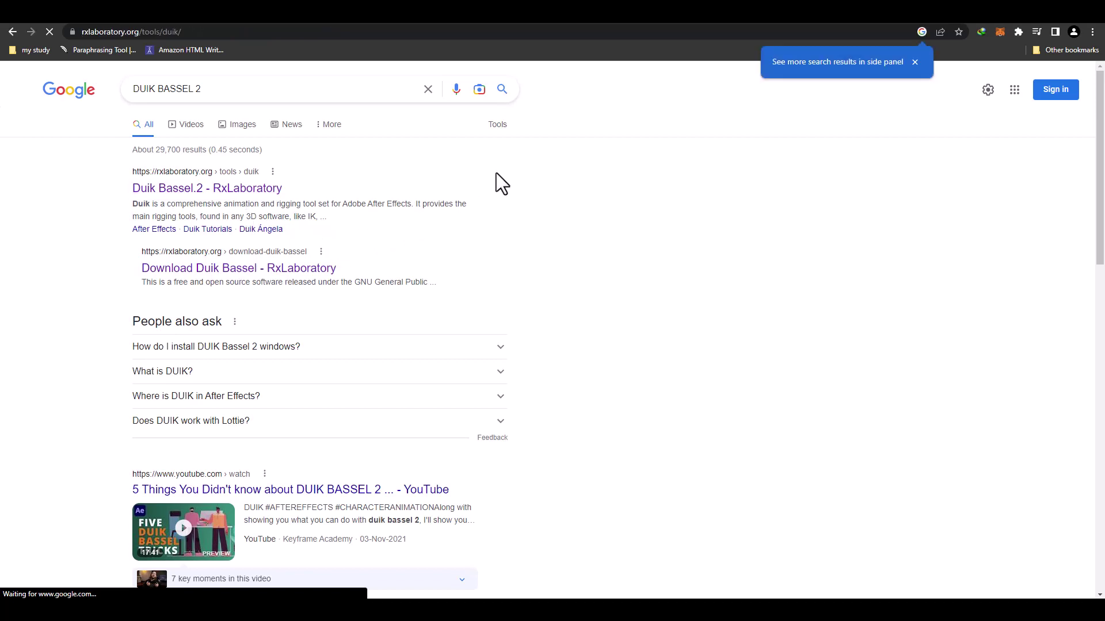
scroll(423, 314, "down", 12)
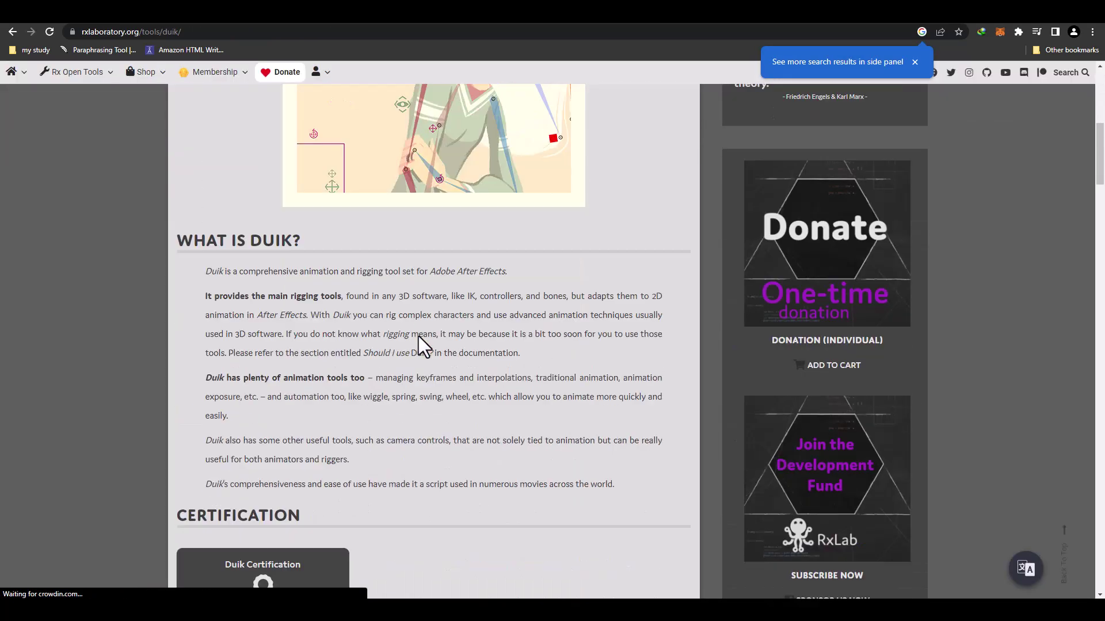
scroll(368, 334, "up", 3)
scroll(319, 334, "down", 6)
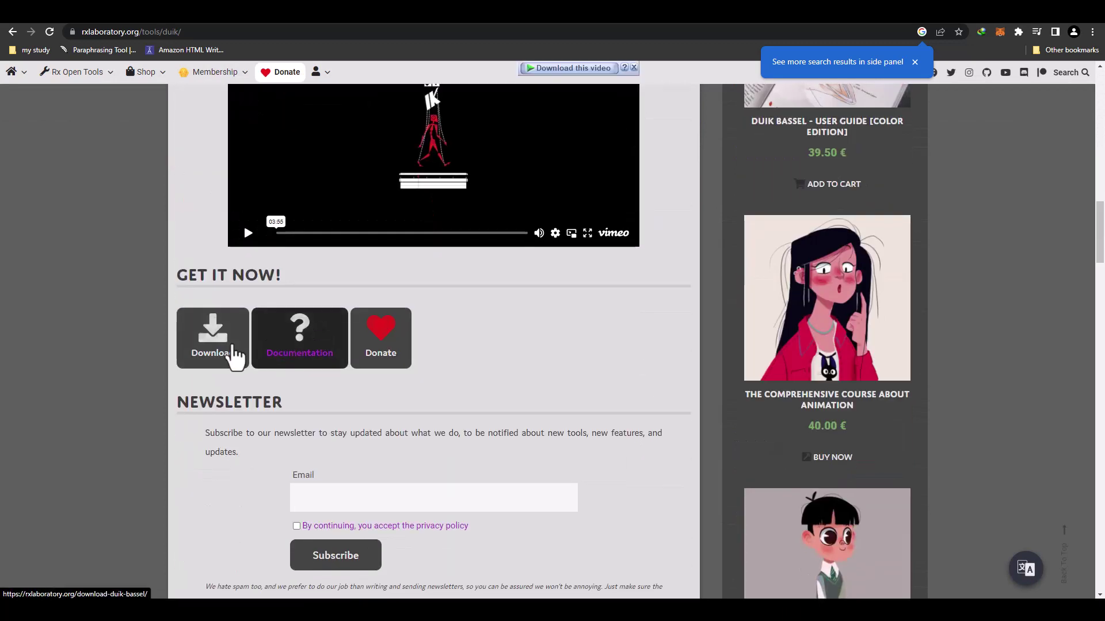
left_click(232, 352)
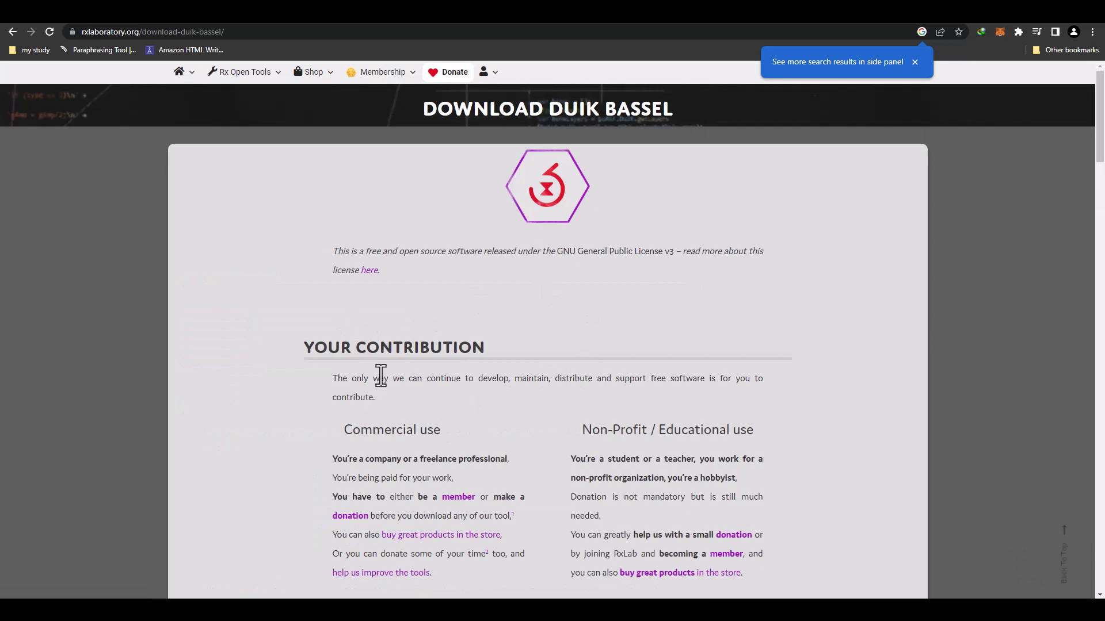
scroll(381, 377, "down", 4)
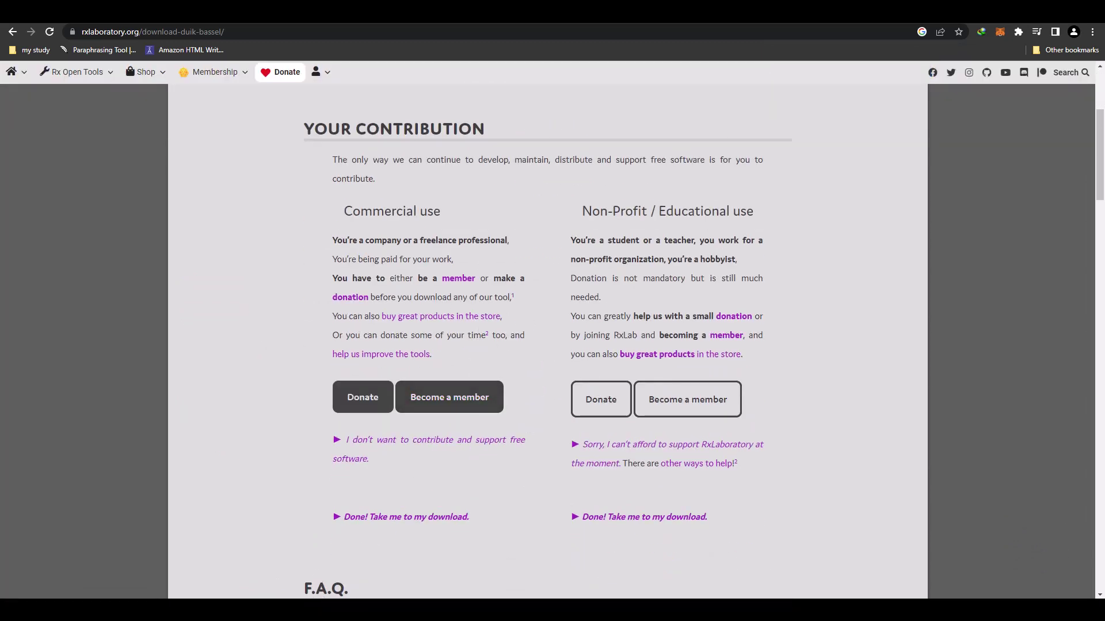
Switch to File Explorer and bring up the animation video folder in Videos that holds the downloaded Duik archive.
left_click(469, 566)
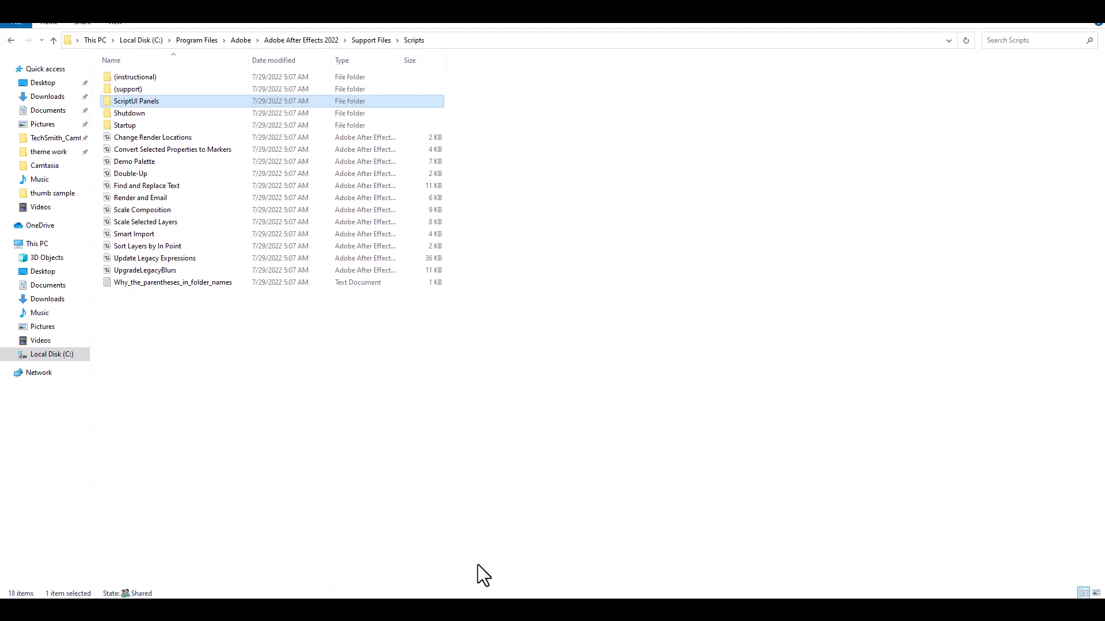
left_click(324, 610)
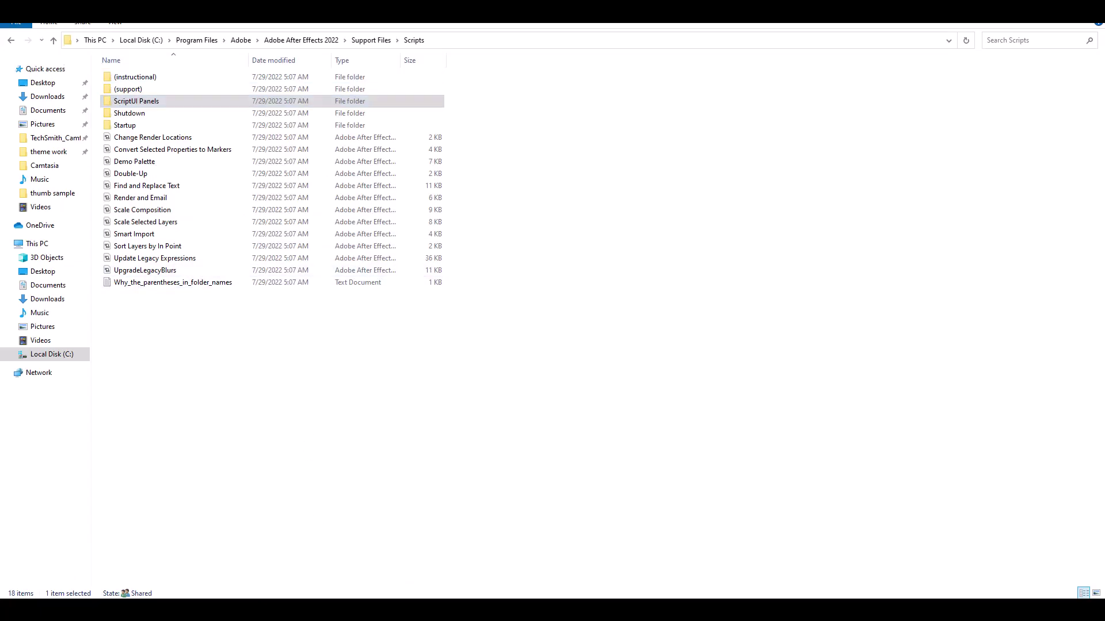
left_click(174, 553)
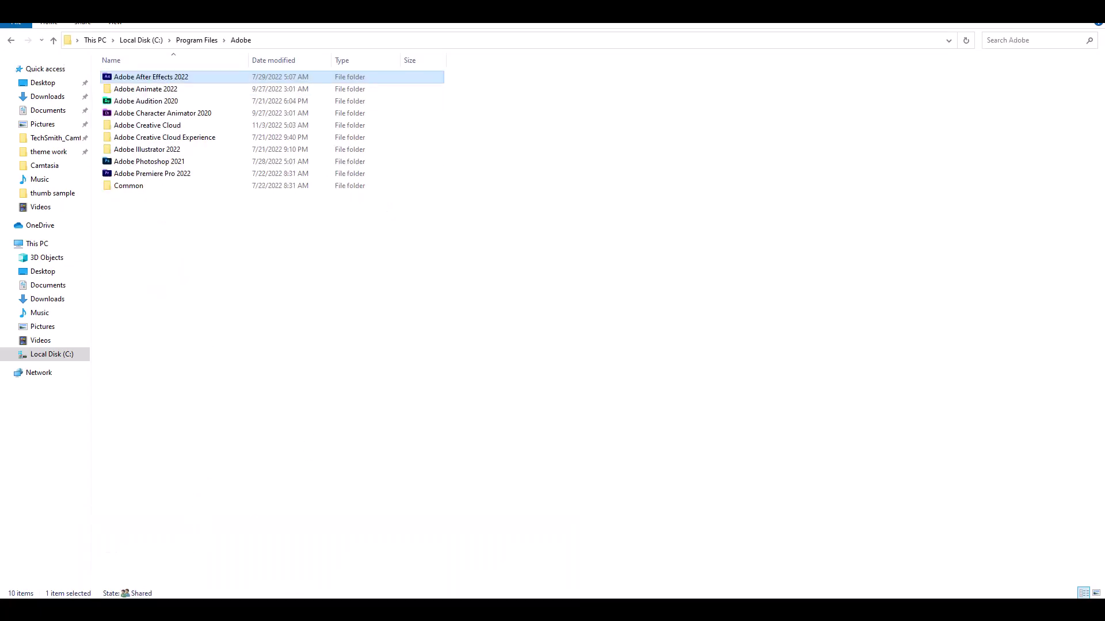
left_click(324, 610)
left_click(336, 561)
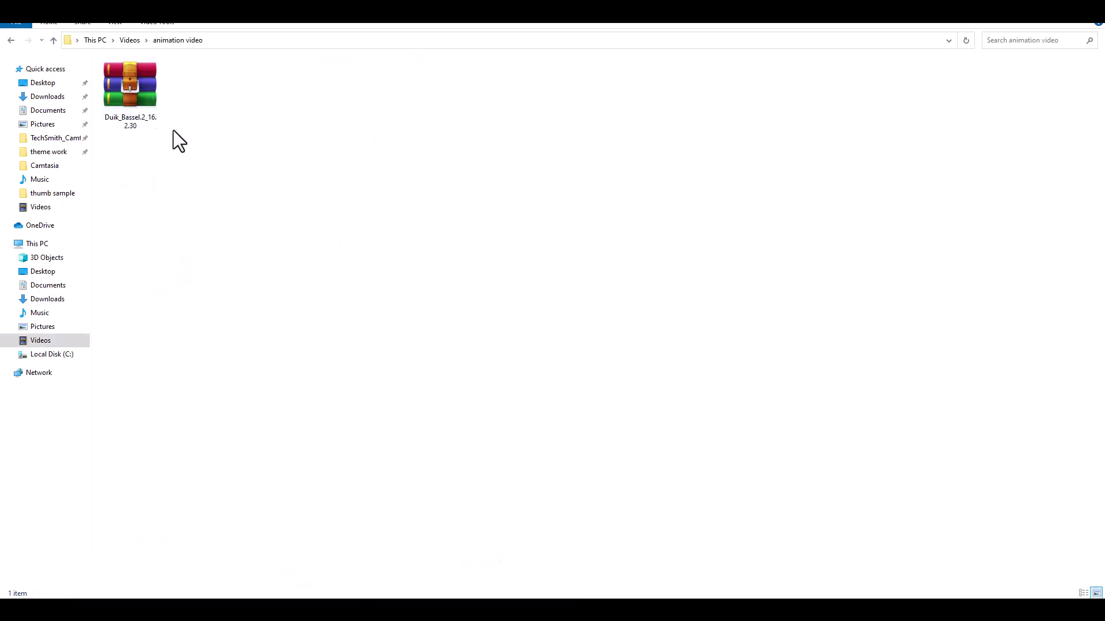
Extract the Duik_Bassel.2_16.2.30 archive within the animation video folder and open the extracted folder.
left_click(133, 120)
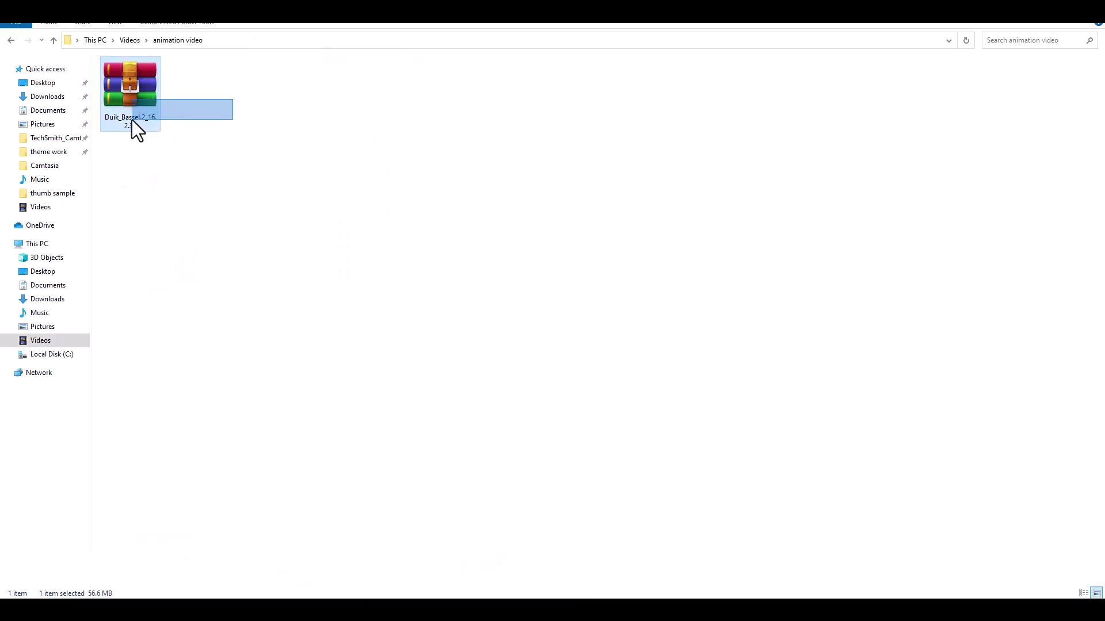
right_click(116, 79)
left_click(188, 129)
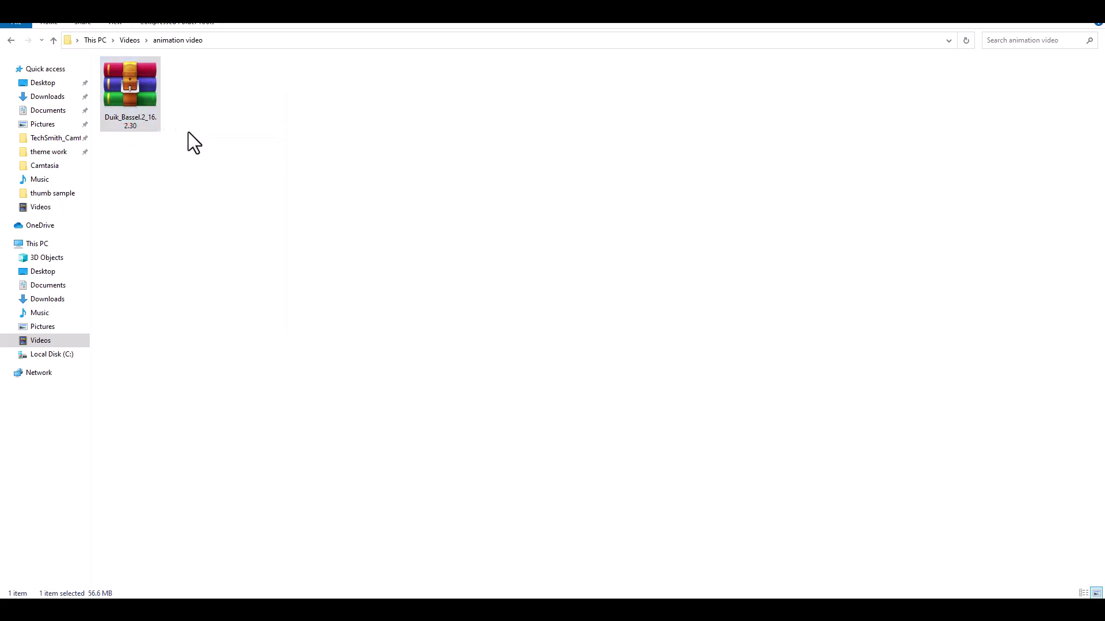
left_click(586, 436)
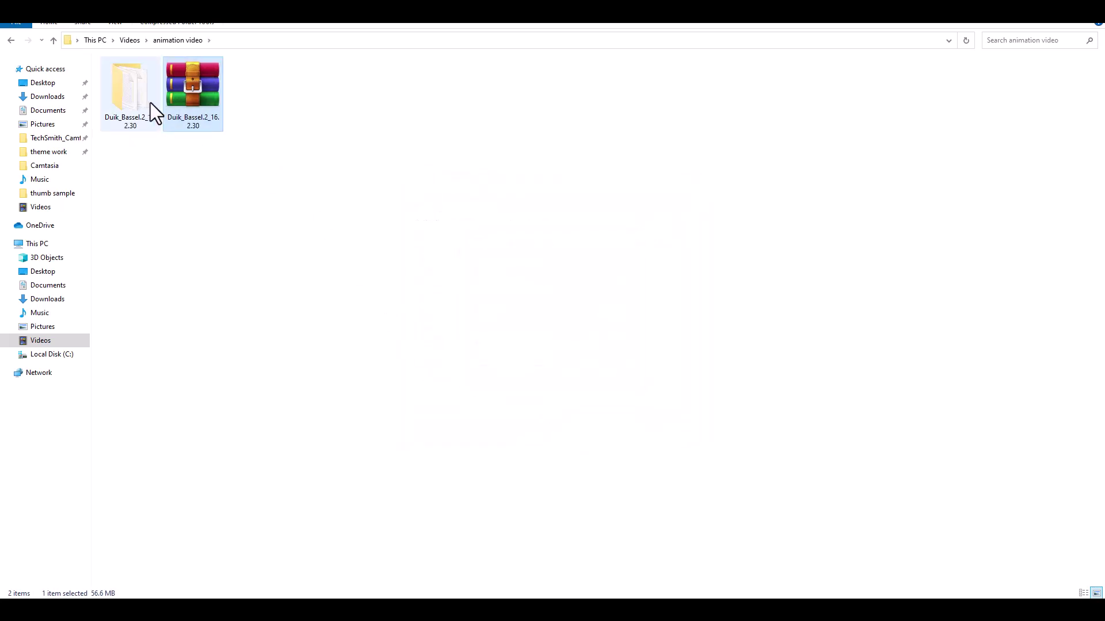
double_click(150, 102)
left_click_drag(583, 153, 143, 95)
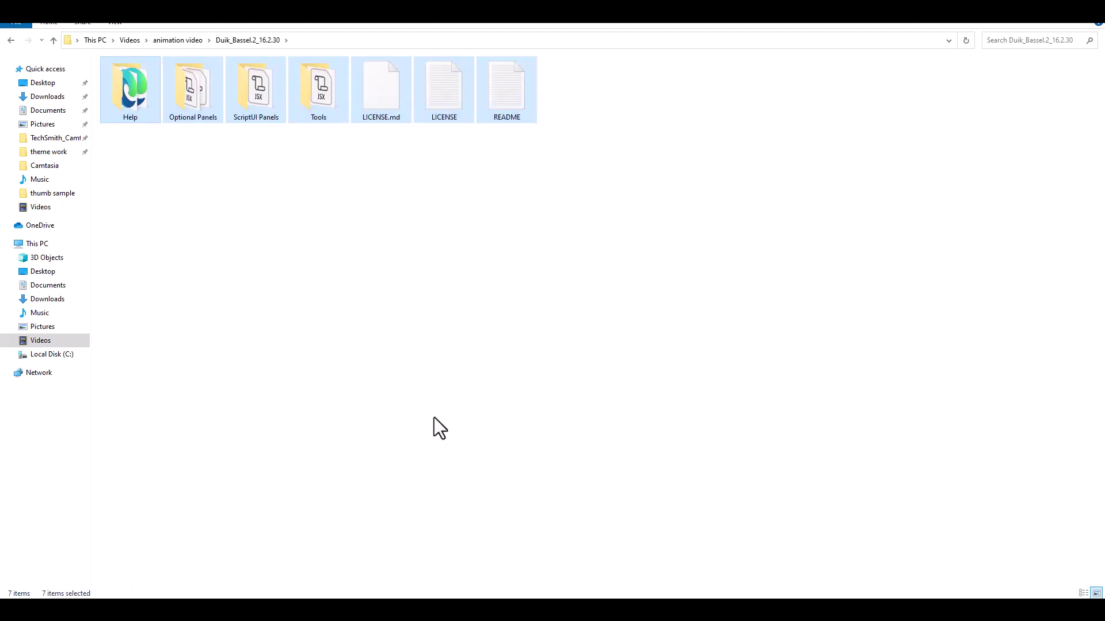
In the Adobe folder's window, navigate to C:\Program Files\Adobe\Adobe After Effects 2022\Support Files\Scripts\ScriptUI Panels.
left_click(324, 610)
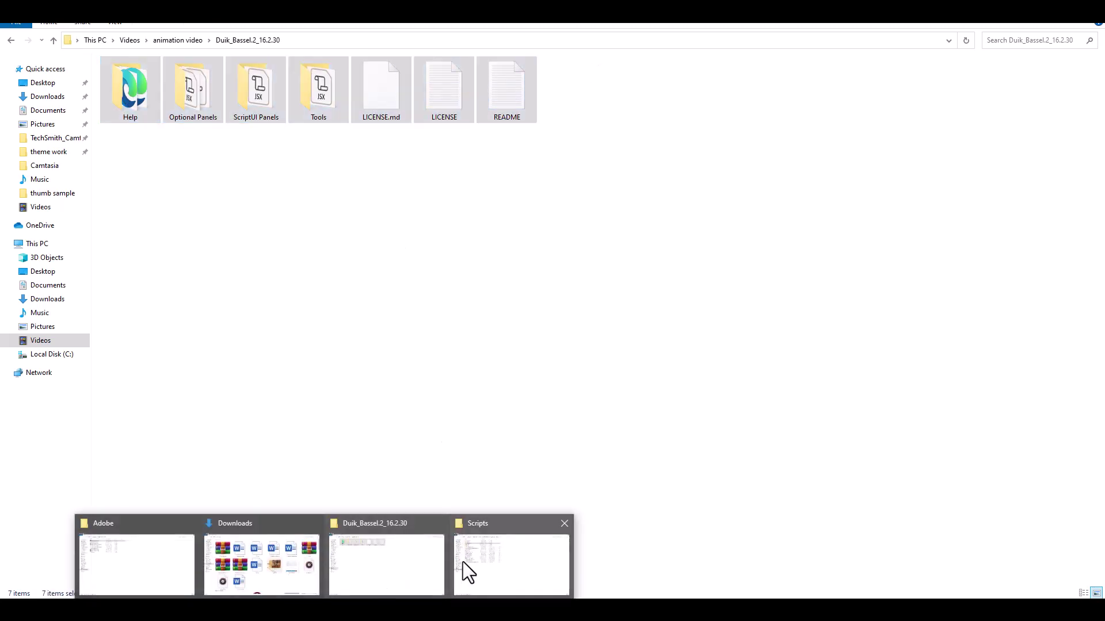
left_click(171, 554)
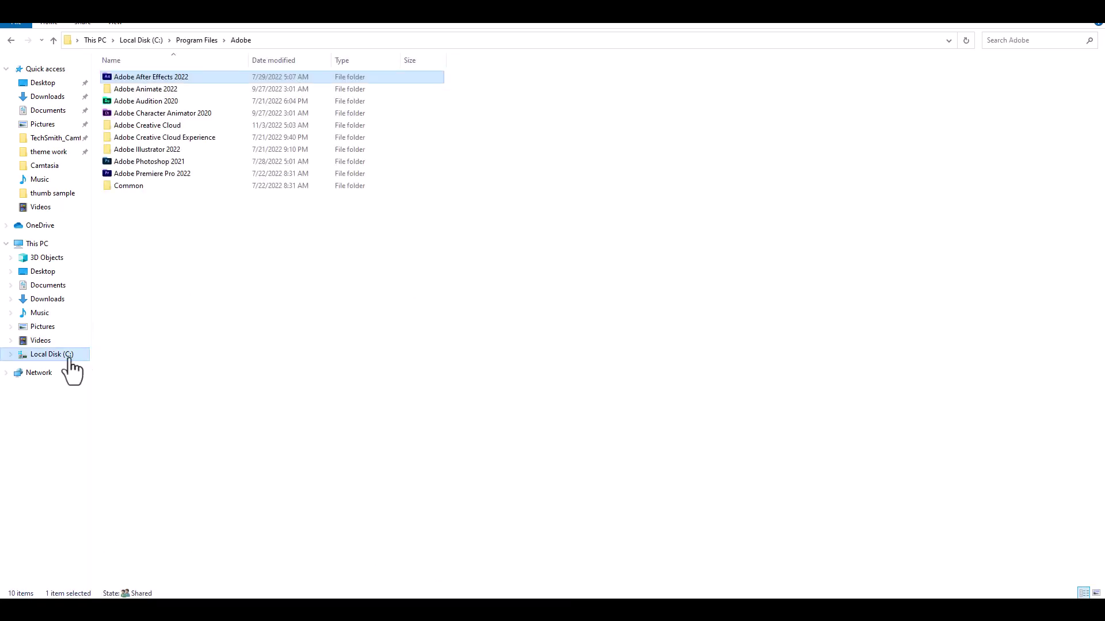
left_click(52, 355)
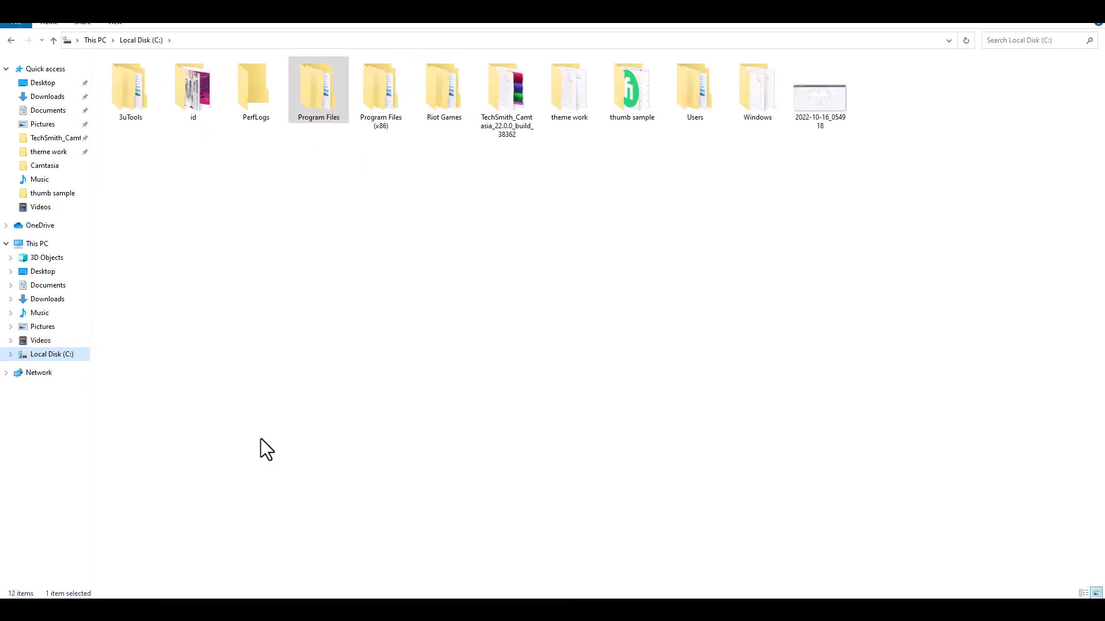
double_click(323, 111)
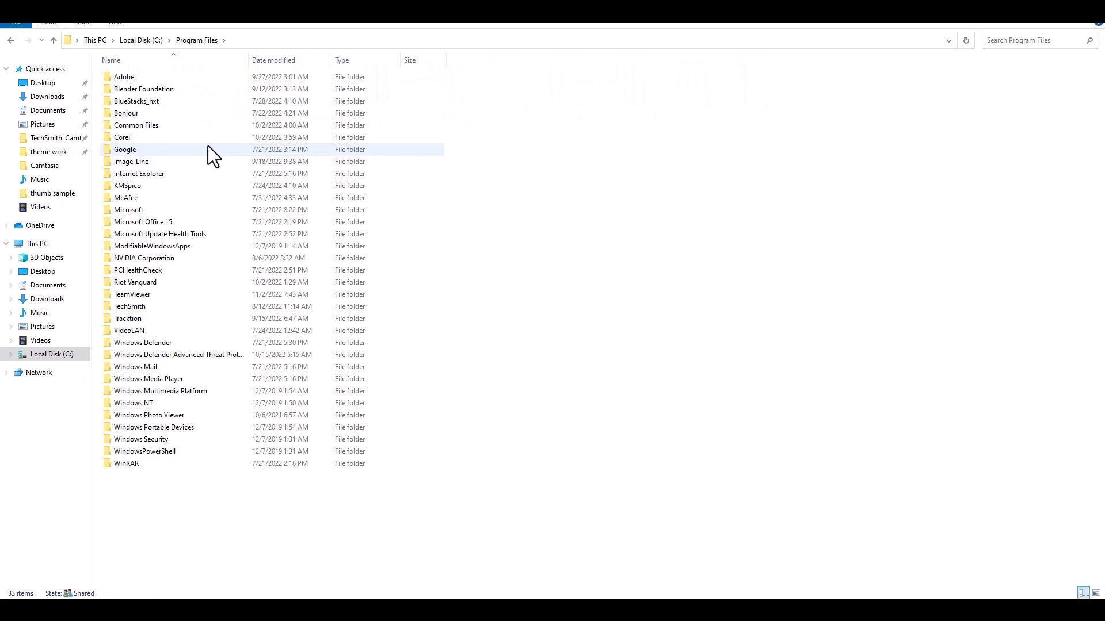
double_click(171, 80)
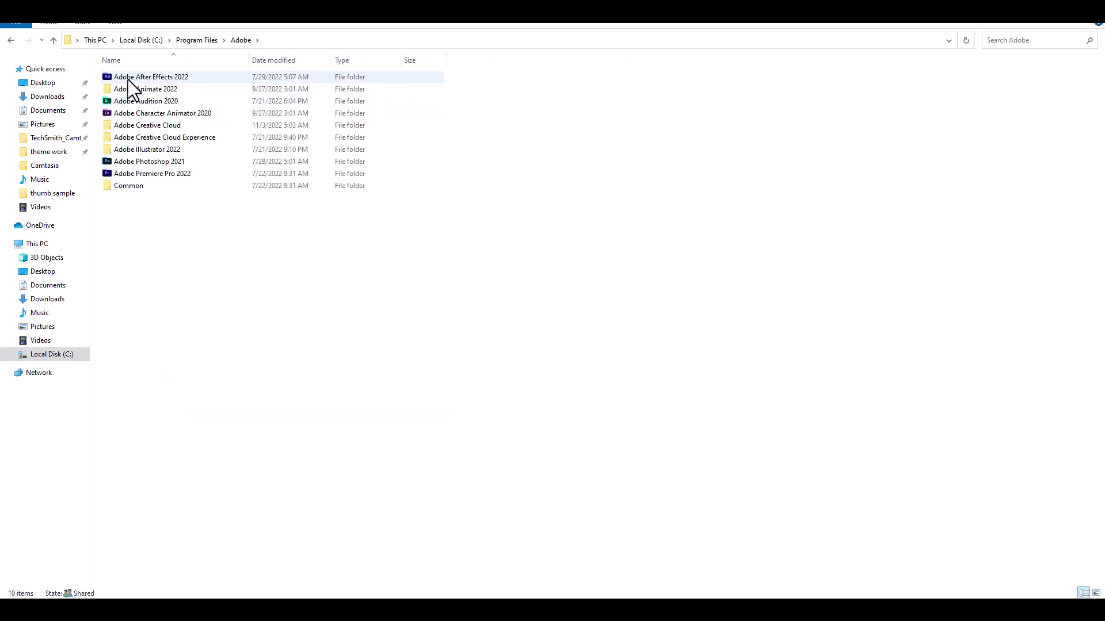
double_click(140, 77)
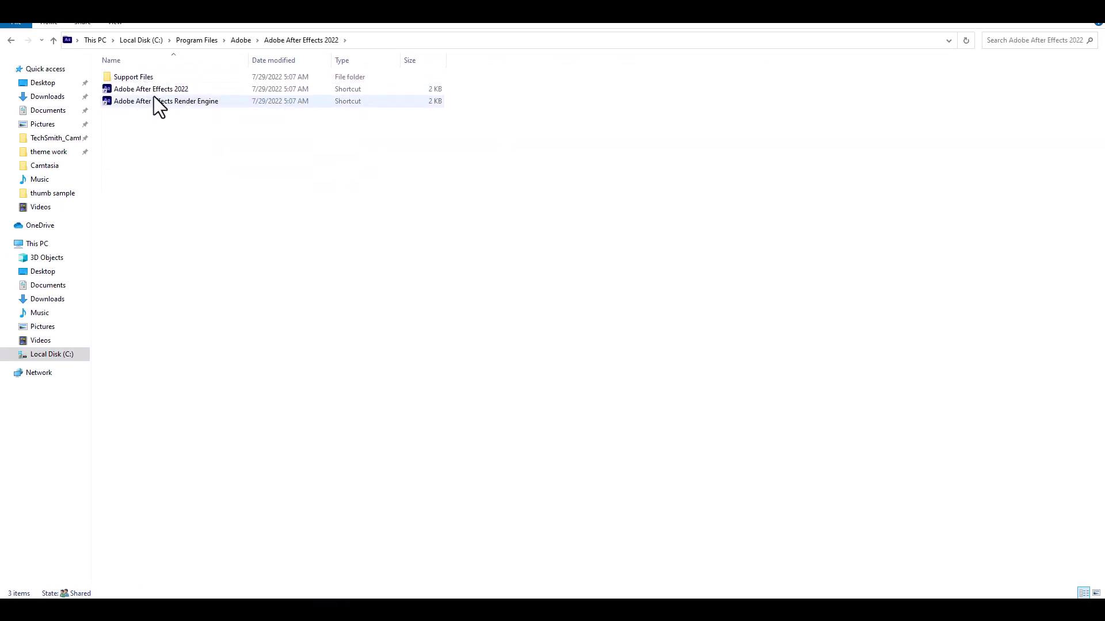
double_click(159, 78)
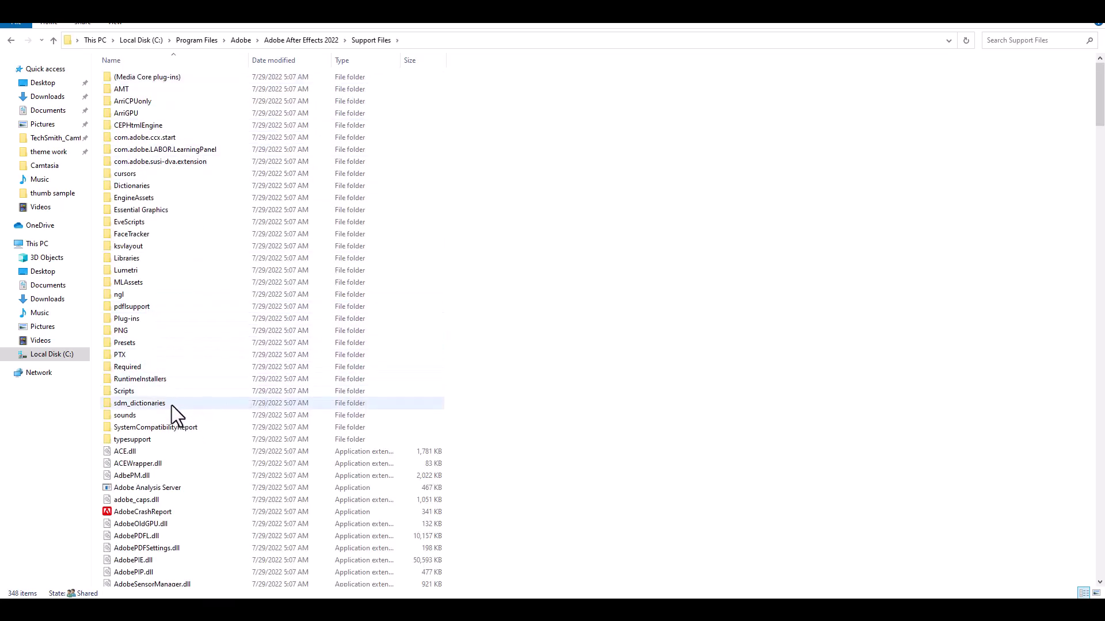
double_click(140, 393)
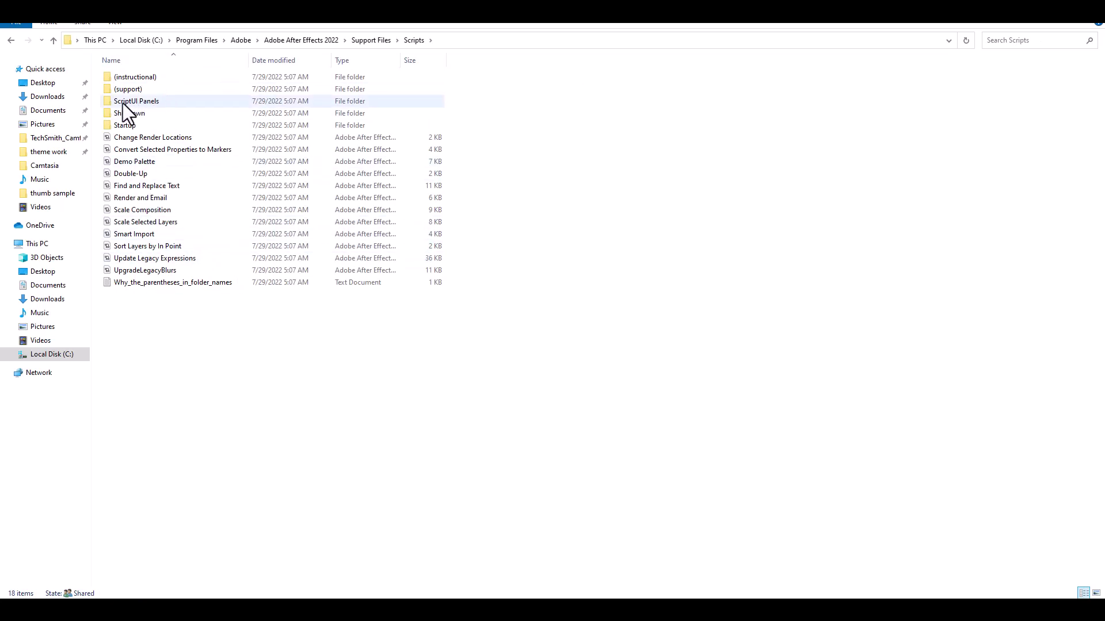
double_click(137, 103)
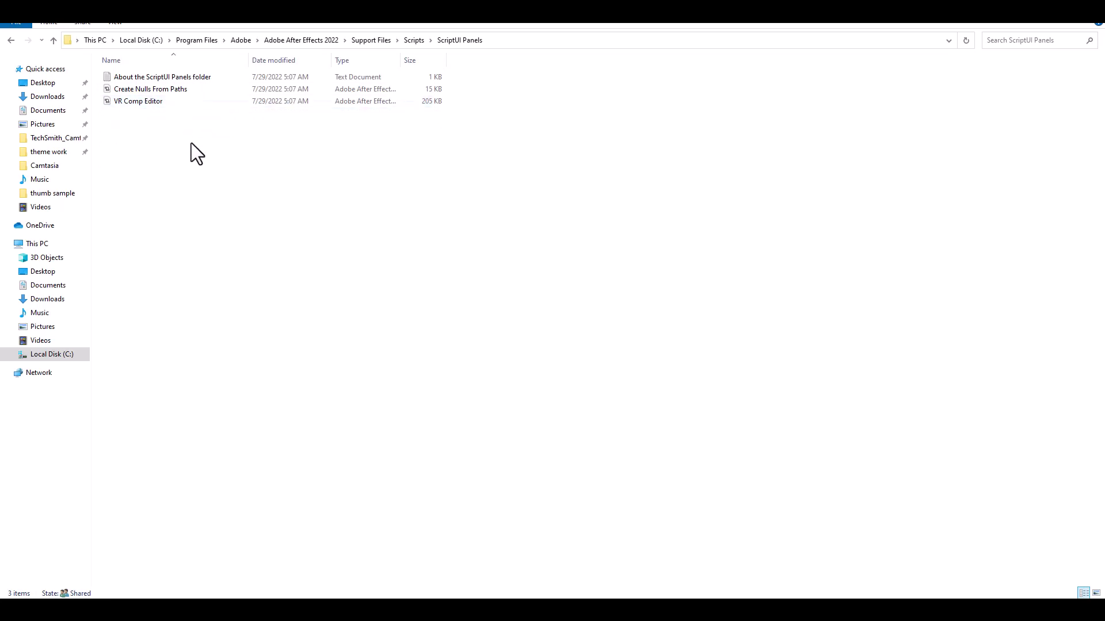
Copy the Duik Bassel.2 script from the ScriptUI Panels folder of the extracted Duik package.
left_click(377, 574)
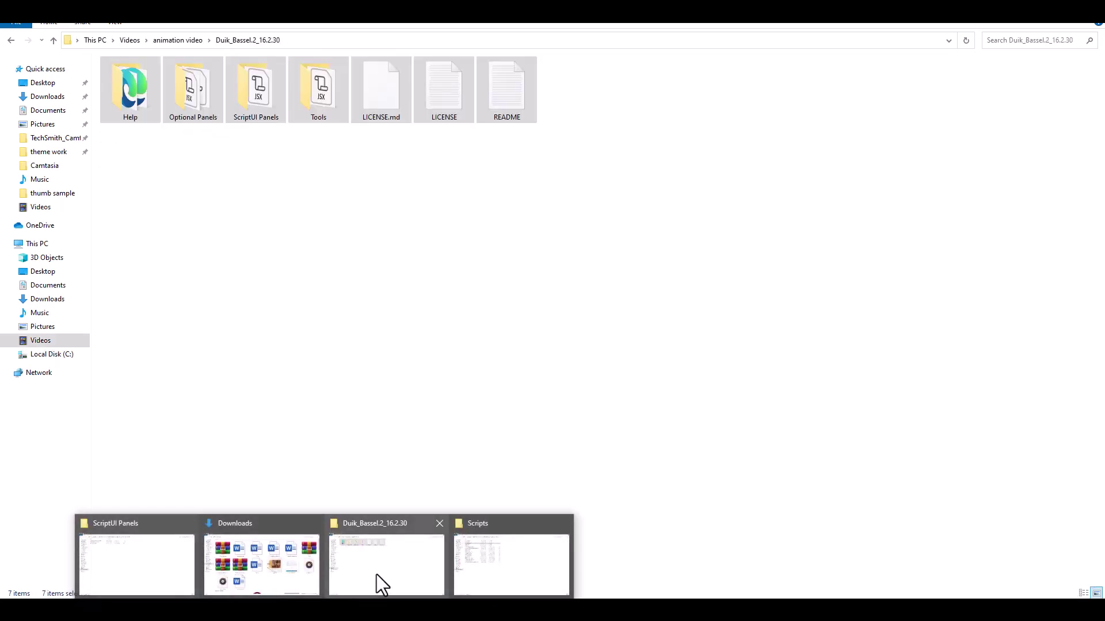
double_click(263, 115)
right_click(150, 119)
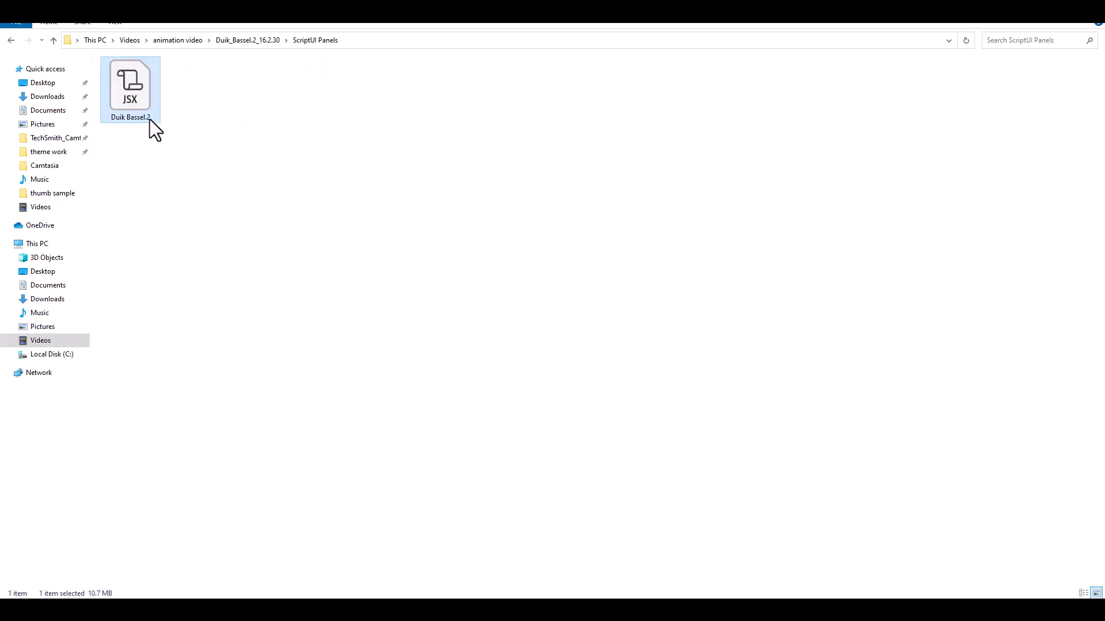
left_click(229, 294)
Paste the Duik Bassel.2 script into the ScriptUI Panels folder under After Effects 2022's Scripts folder.
mouse_move(324, 604)
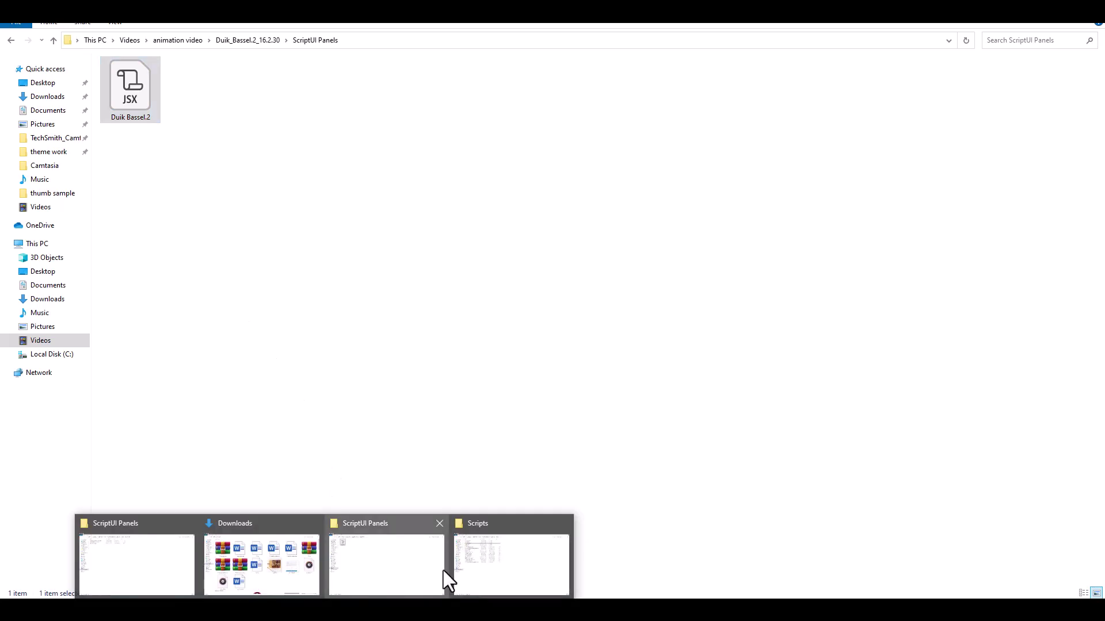
left_click(457, 561)
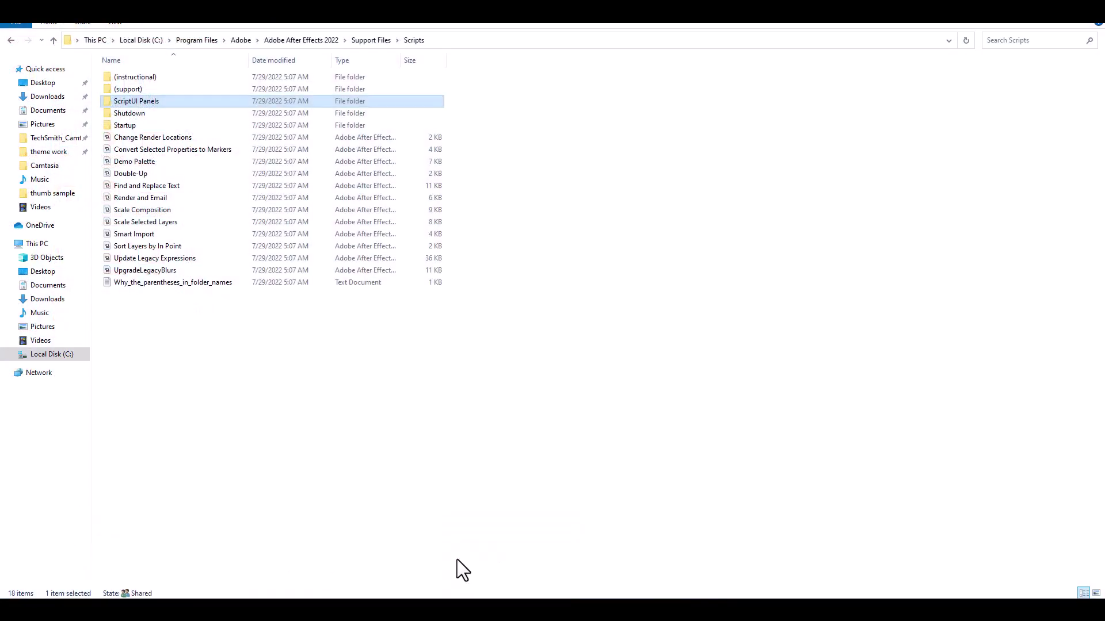
double_click(148, 102)
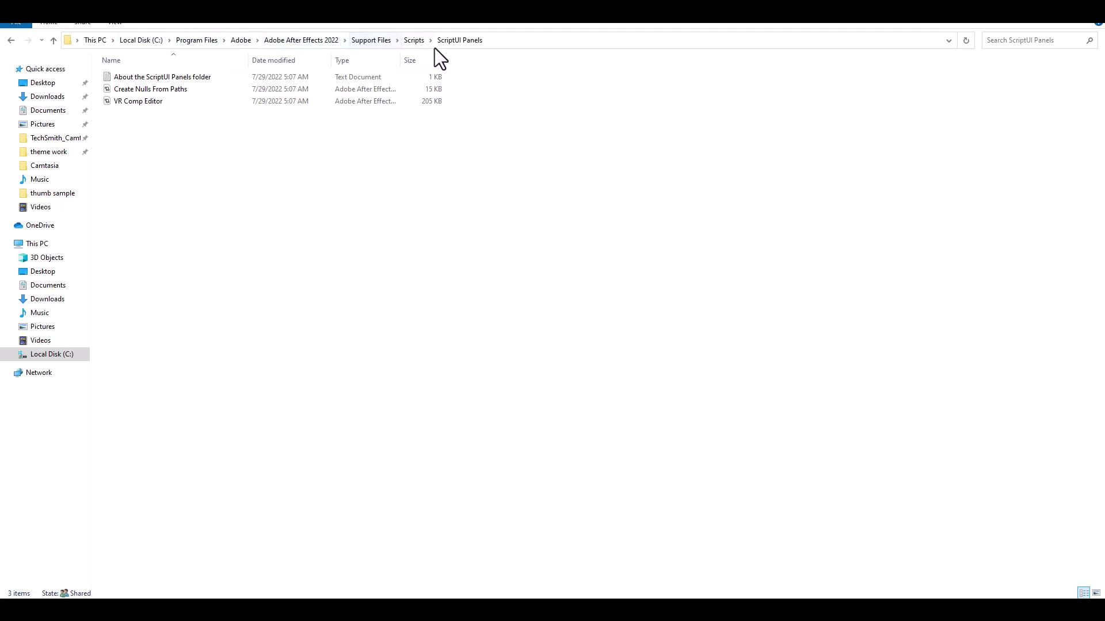
right_click(166, 173)
left_click(207, 253)
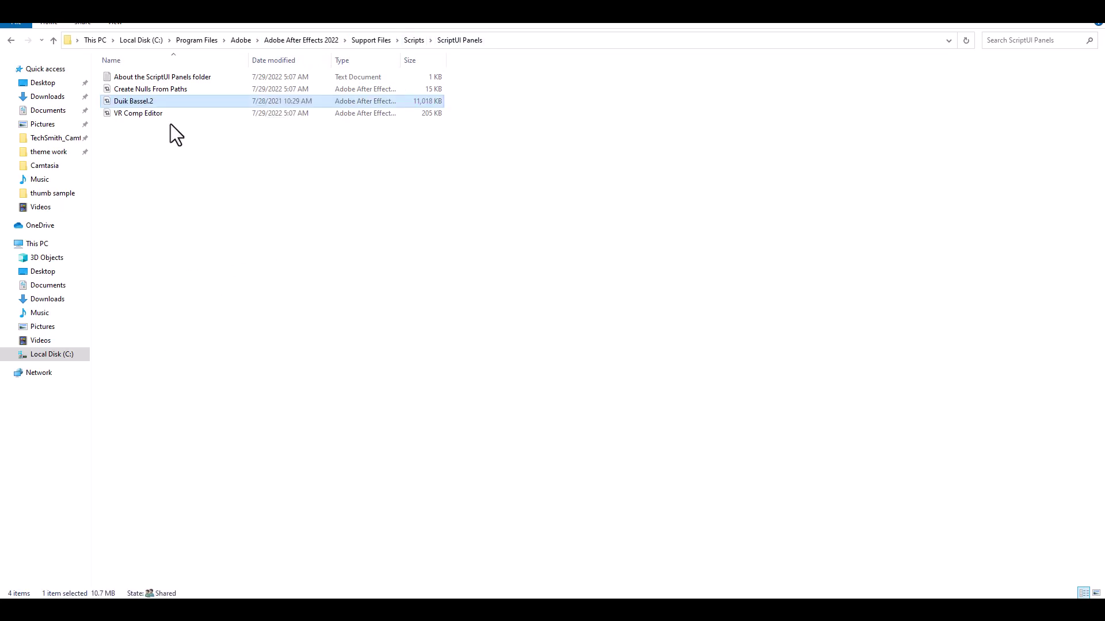
Create a folder named DUIK in After Effects 2022's Scripts folder and open it.
left_click(419, 40)
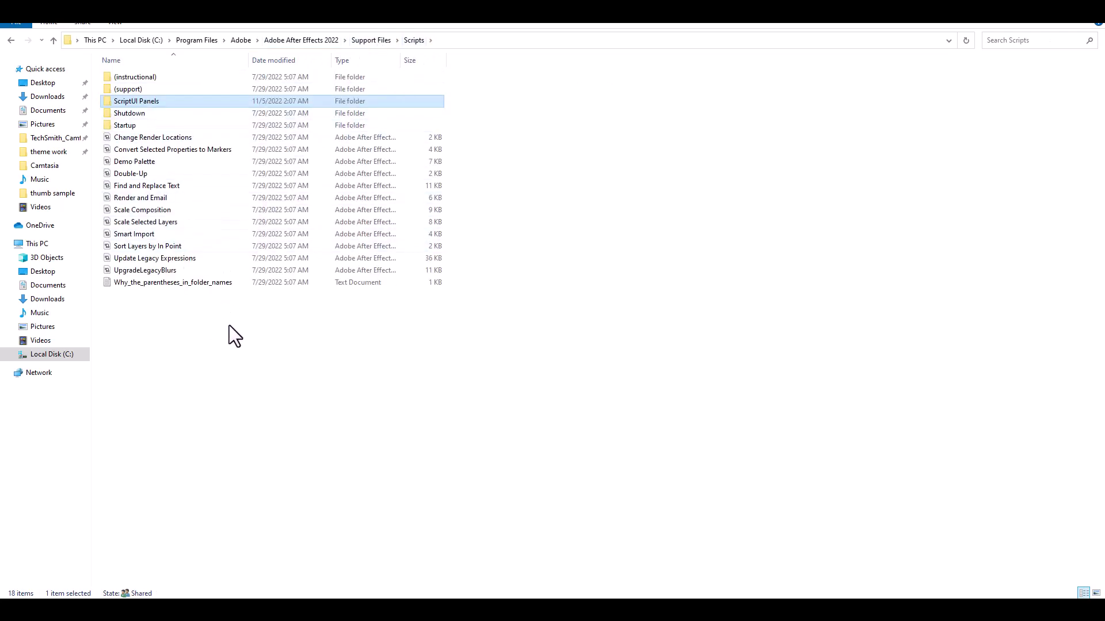
right_click(313, 352)
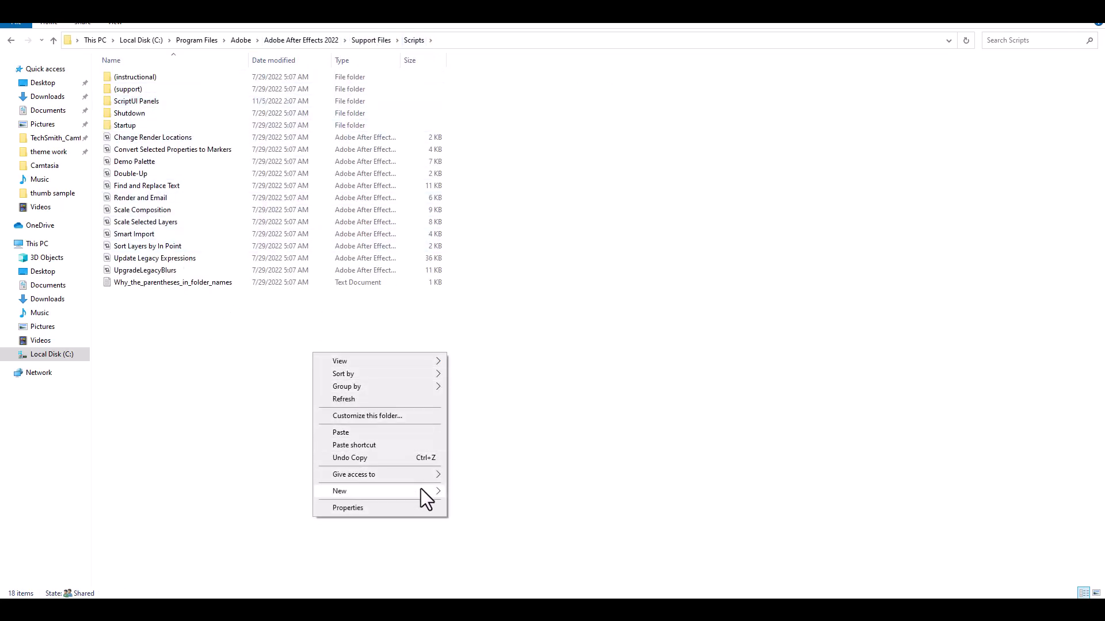
mouse_move(420, 490)
left_click(511, 334)
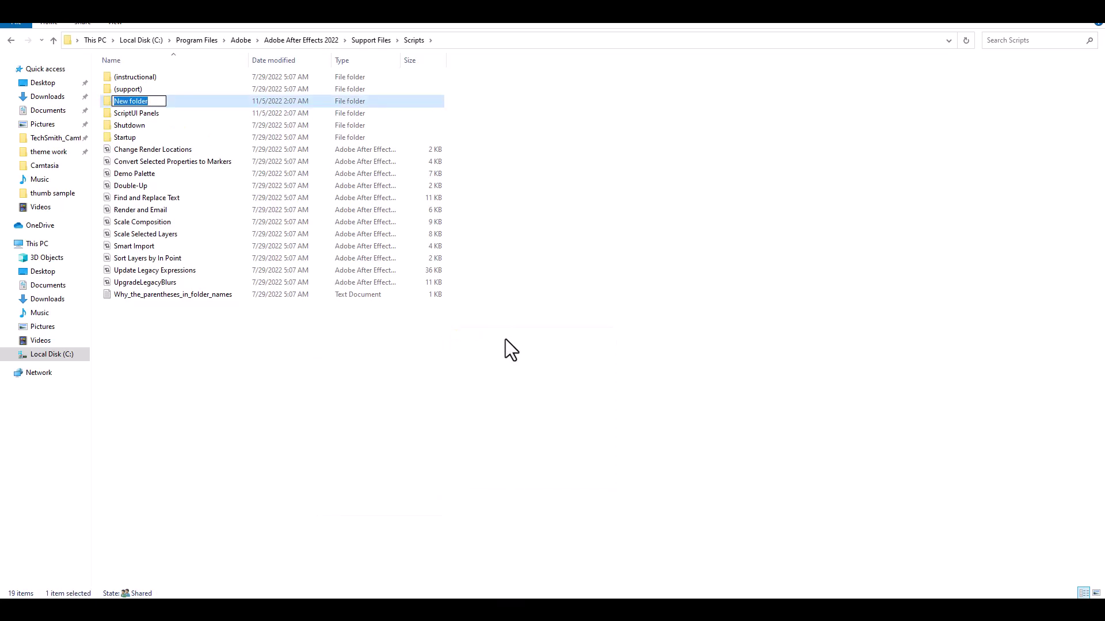
type("DUIK")
key("Return")
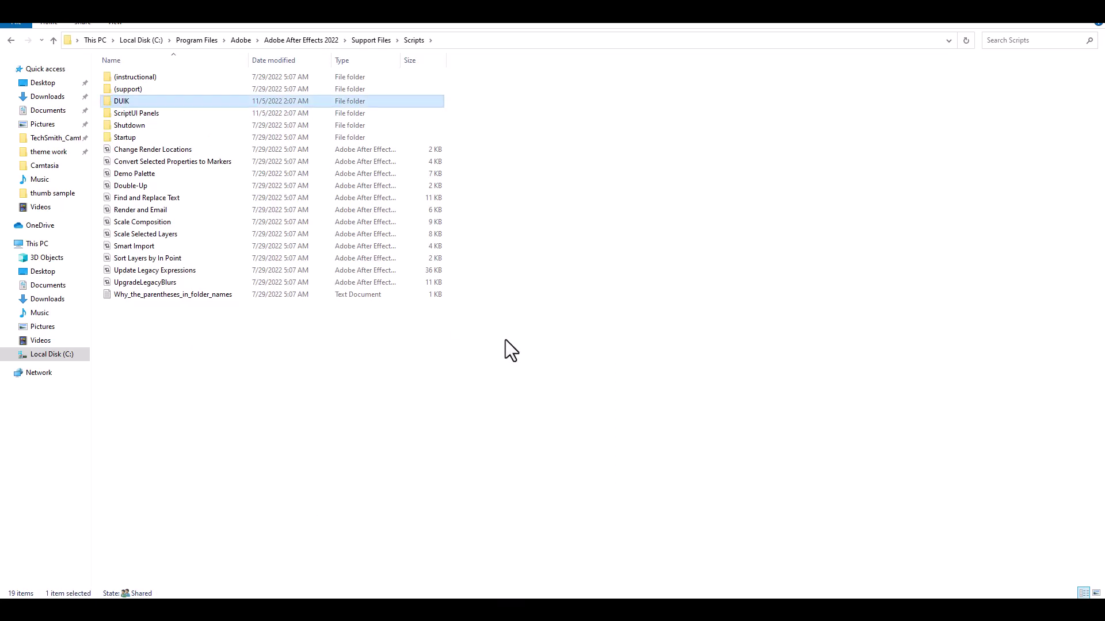
key("Return")
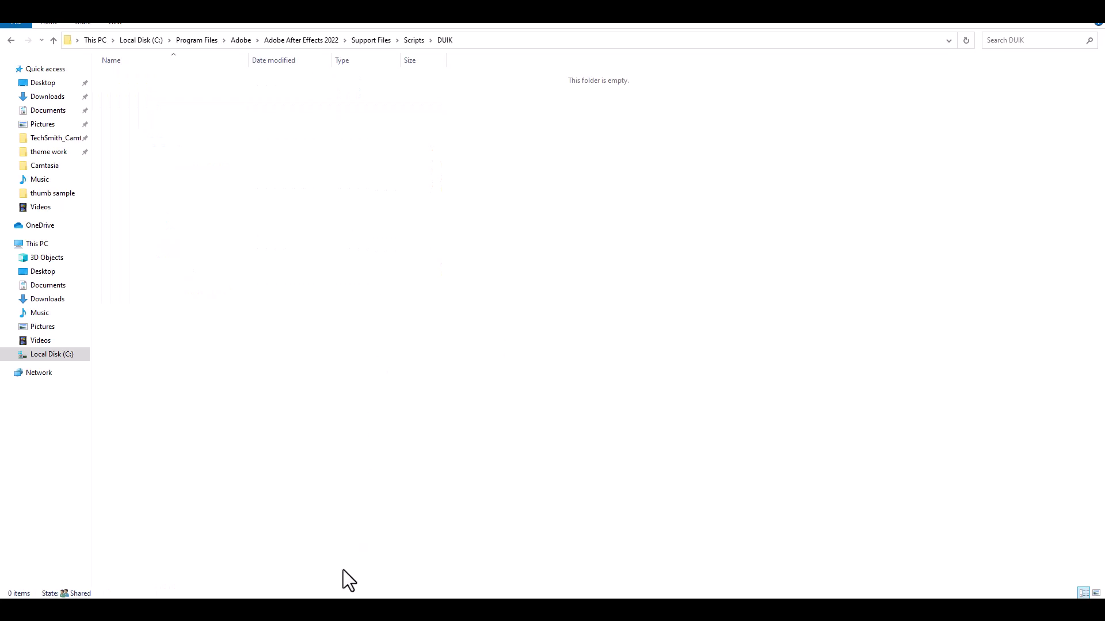
Copy everything except the ScriptUI Panels folder from the extracted Duik_Bassel.2_16.2.30 folder.
mouse_move(343, 559)
left_click(416, 564)
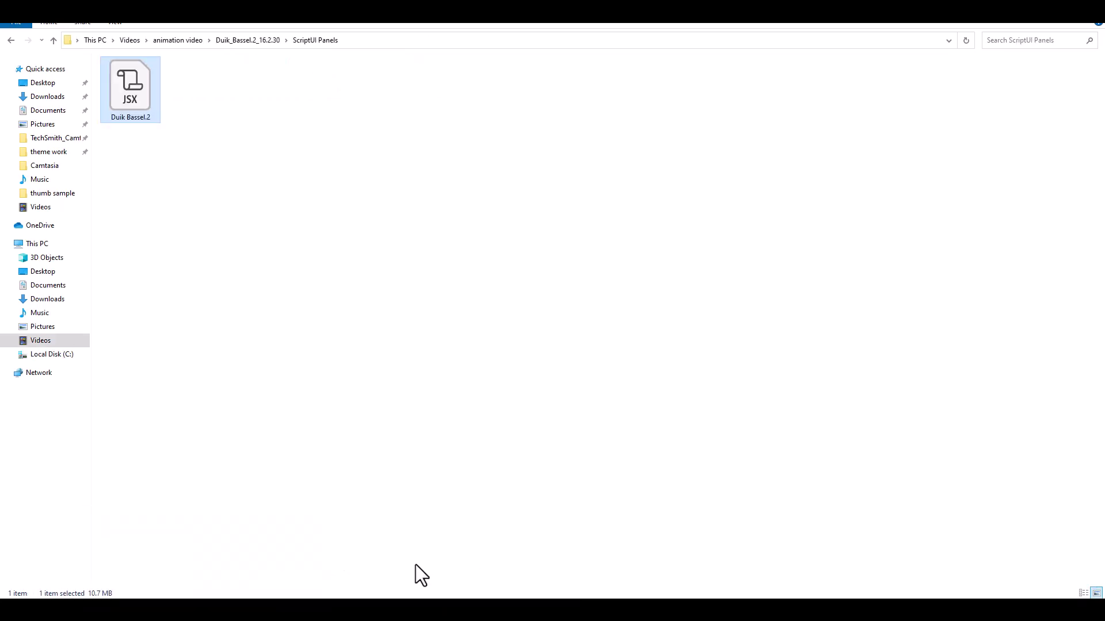
left_click(54, 40)
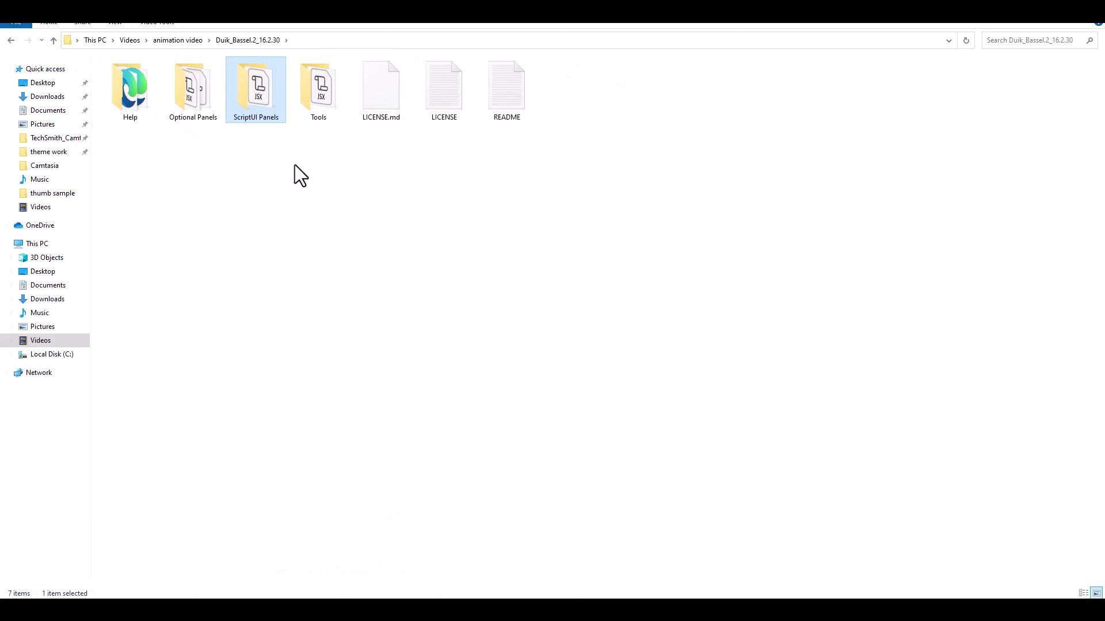
left_click(277, 138)
left_click(316, 113)
left_click(383, 109, "ctrl")
left_click(444, 107, "ctrl")
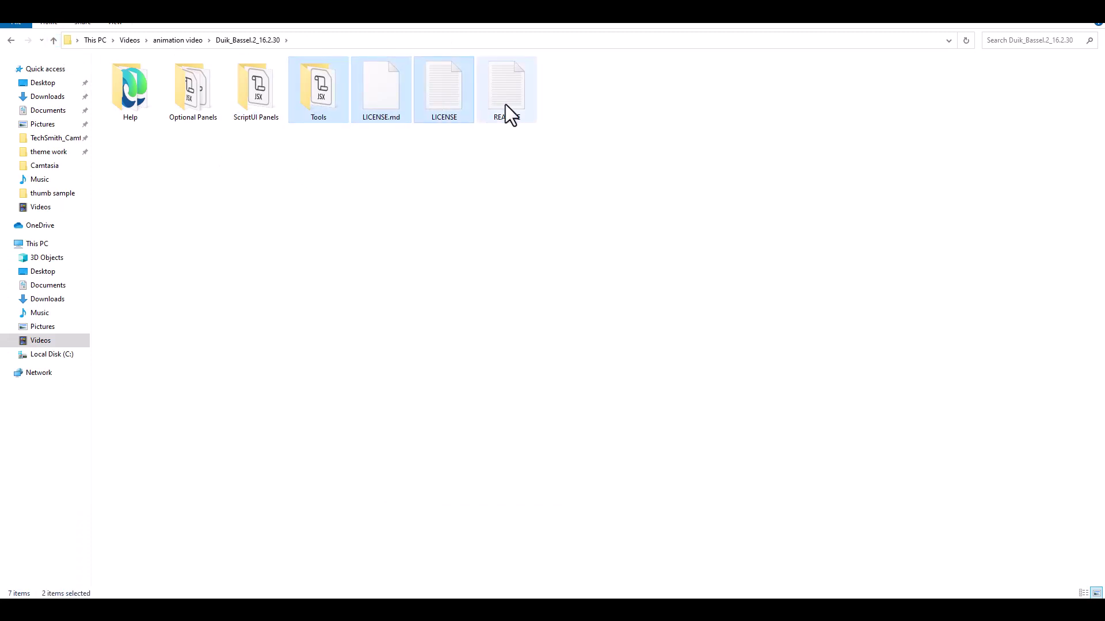
left_click(505, 105, "ctrl")
left_click(150, 109, "ctrl")
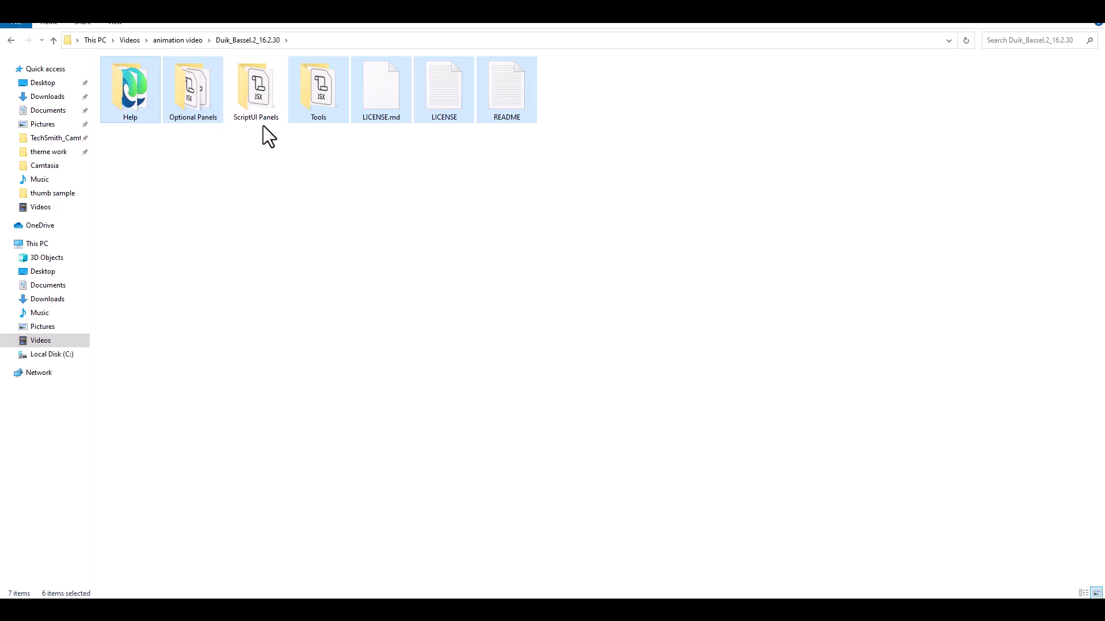
right_click(329, 115)
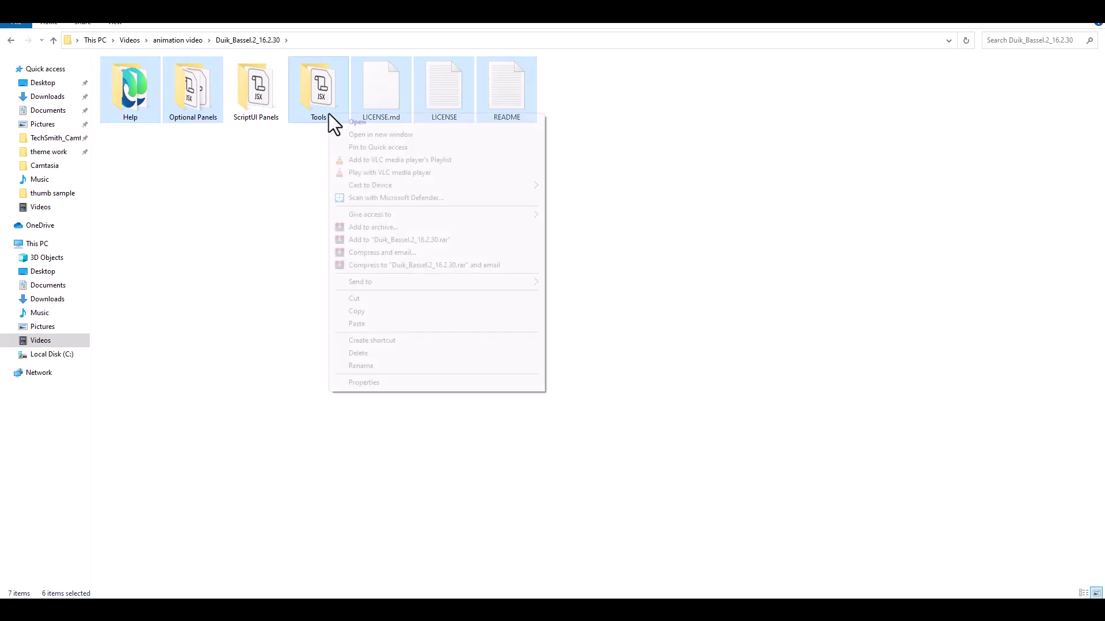
left_click(367, 315)
Paste the copied Duik folders and files into the DUIK folder under After Effects 2022's Scripts folder.
left_click(324, 610)
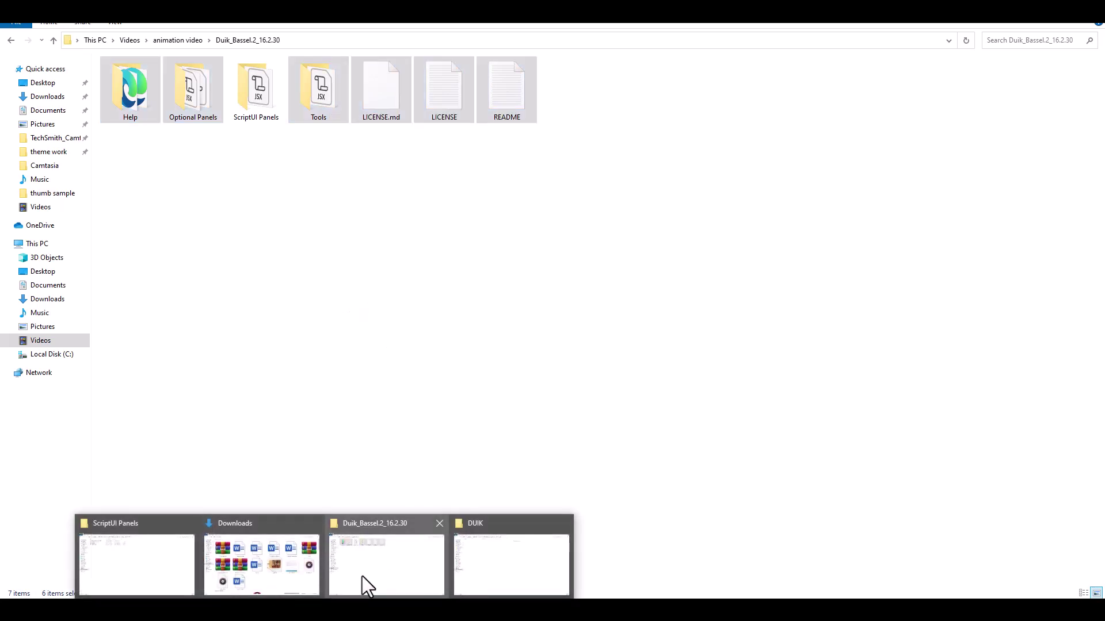
left_click(472, 555)
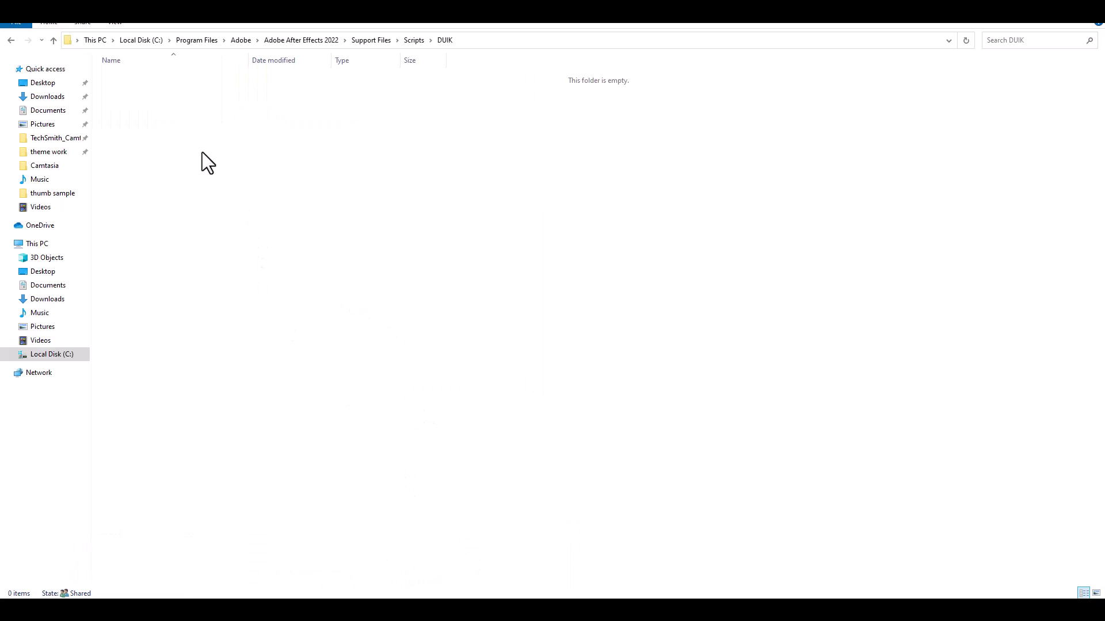
right_click(228, 114)
left_click(270, 193)
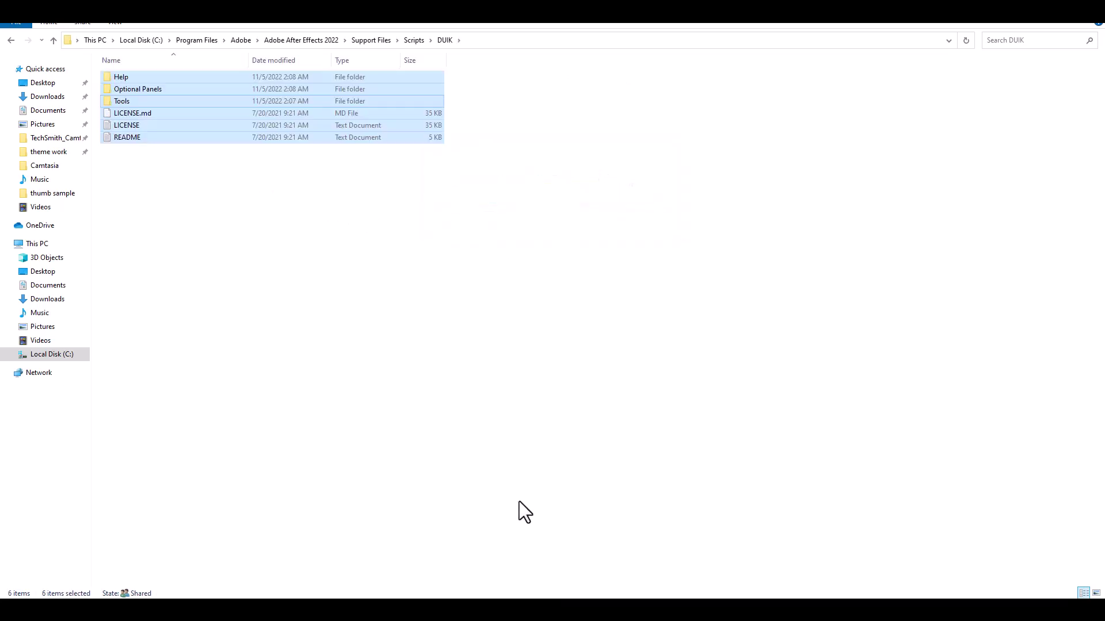
Switch to the running Adobe After Effects 2022 and close it along with its untitled project.
key("alt+Tab")
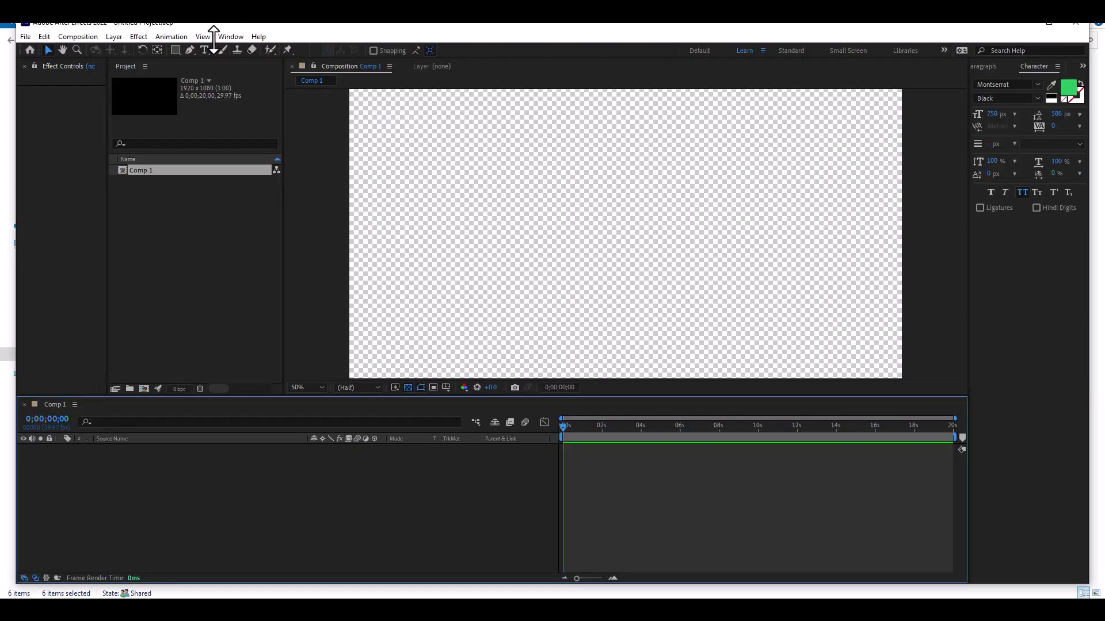
left_click(232, 39)
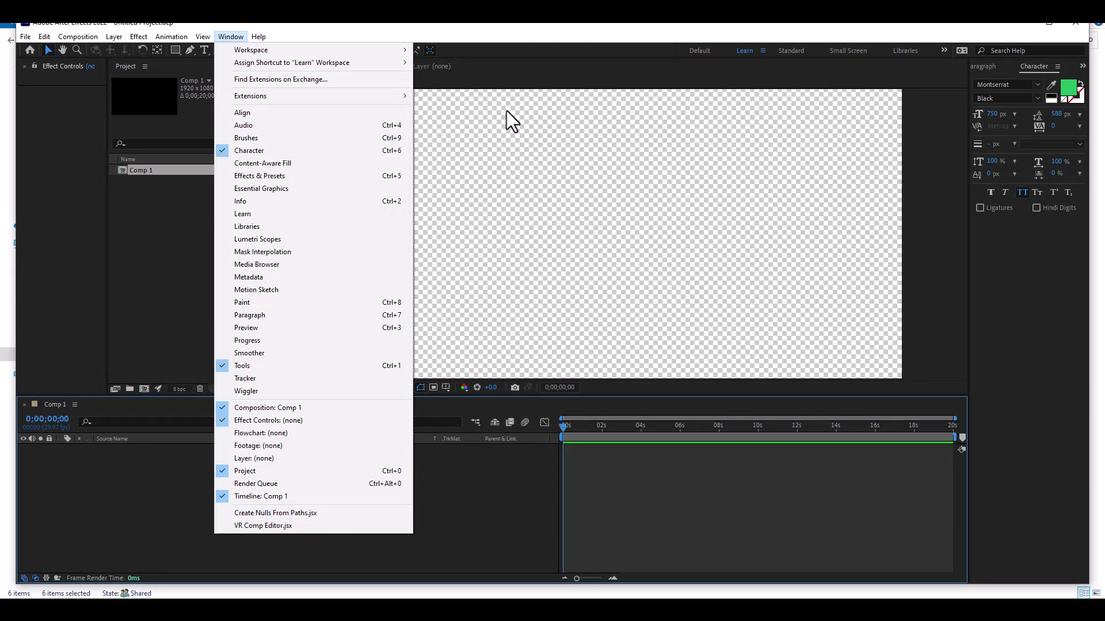
double_click(465, 25)
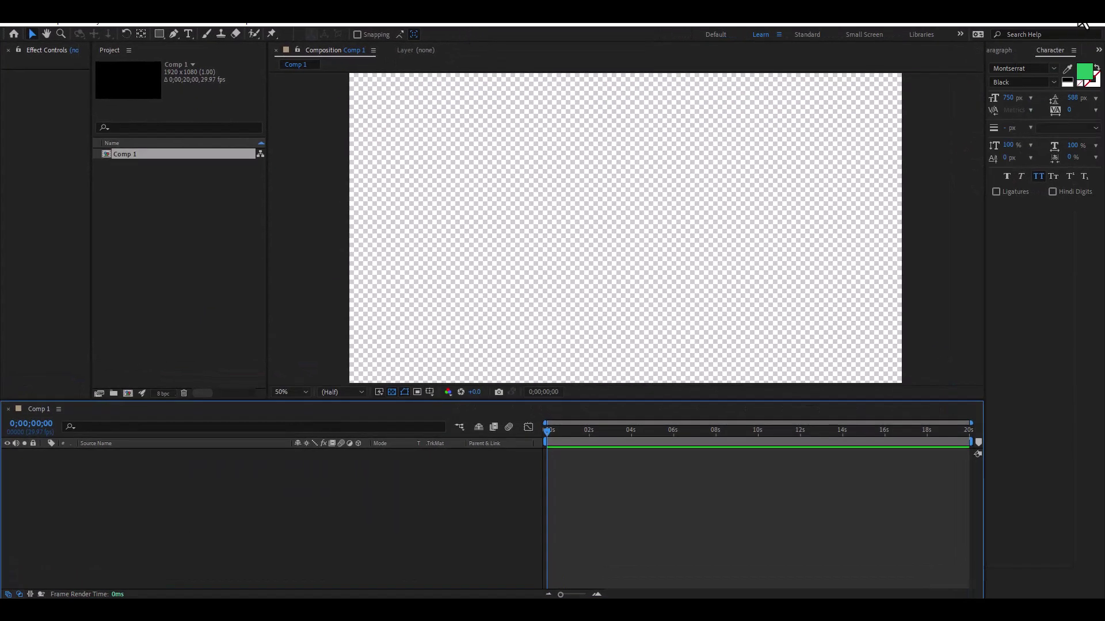
left_click(1083, 23)
left_click(569, 322)
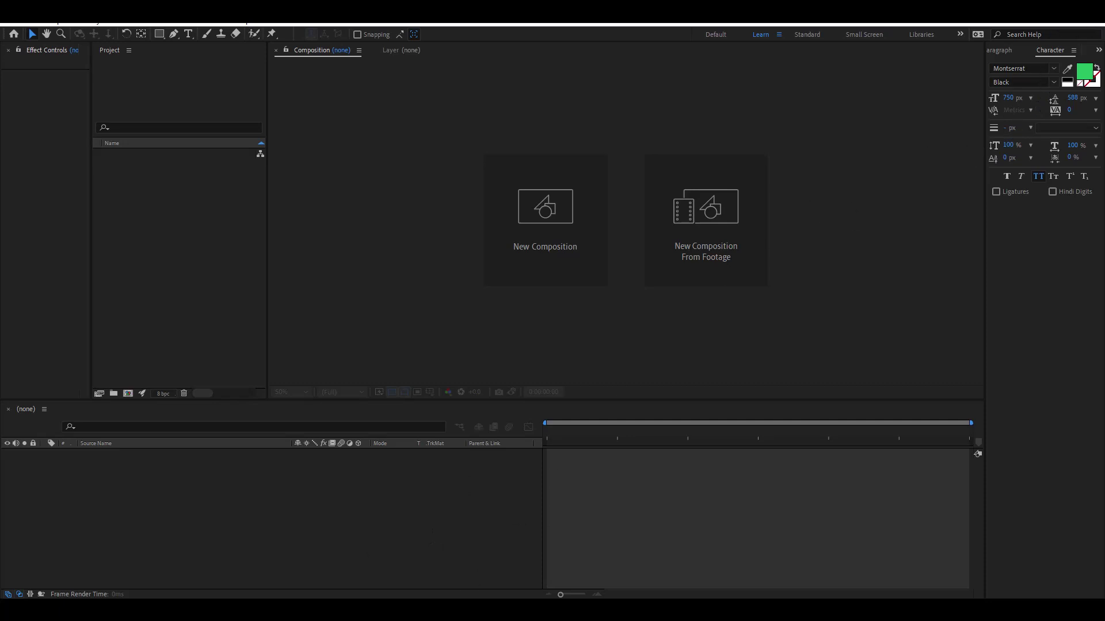
Search Windows for "ad" and launch Adobe After Effects 2022 again.
key("super+s")
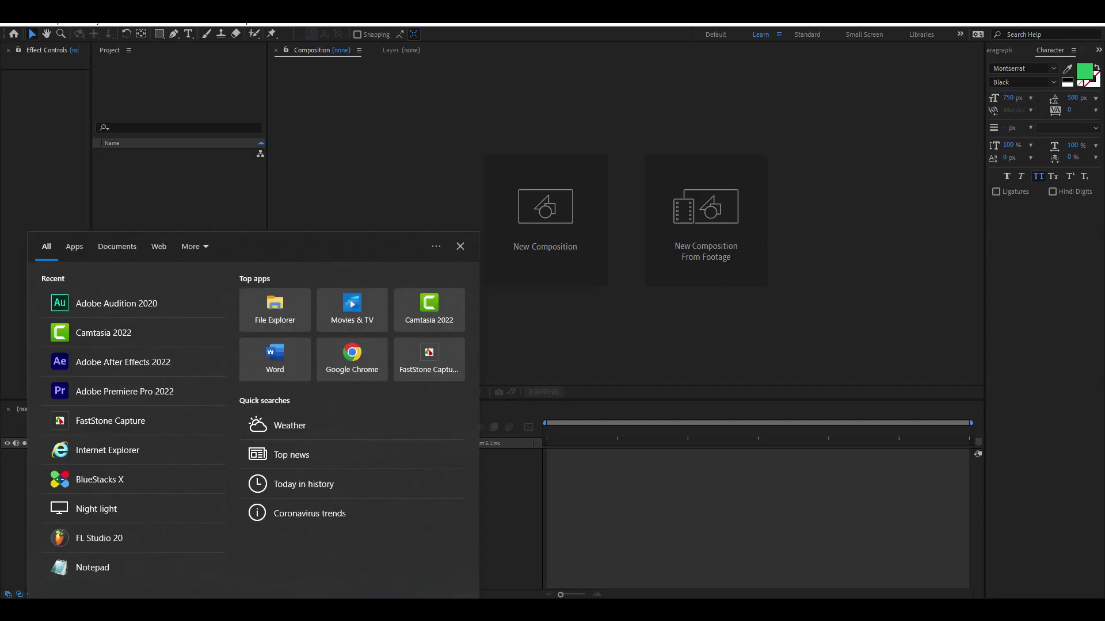
type("ad")
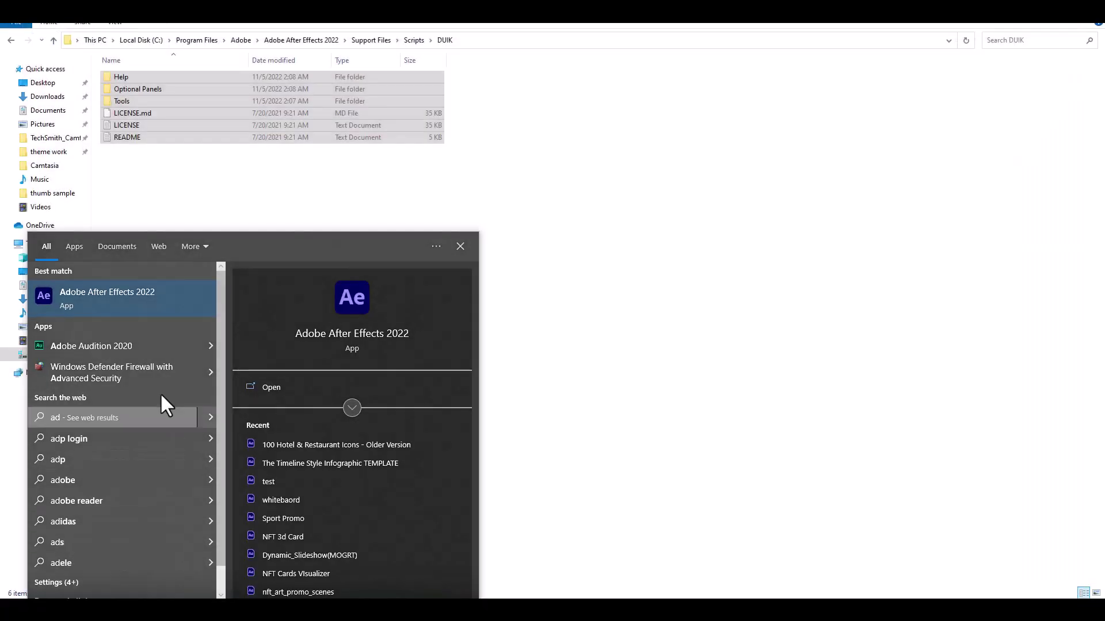
left_click(119, 293)
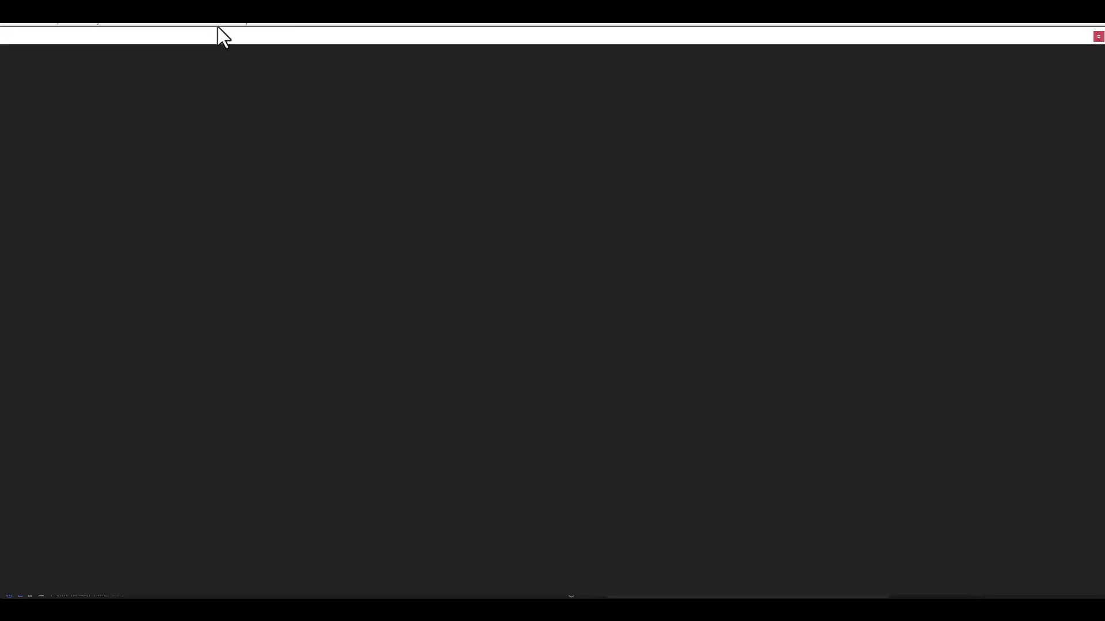
Open the recent project "test" and dismiss the missing-files warning.
left_click(242, 22)
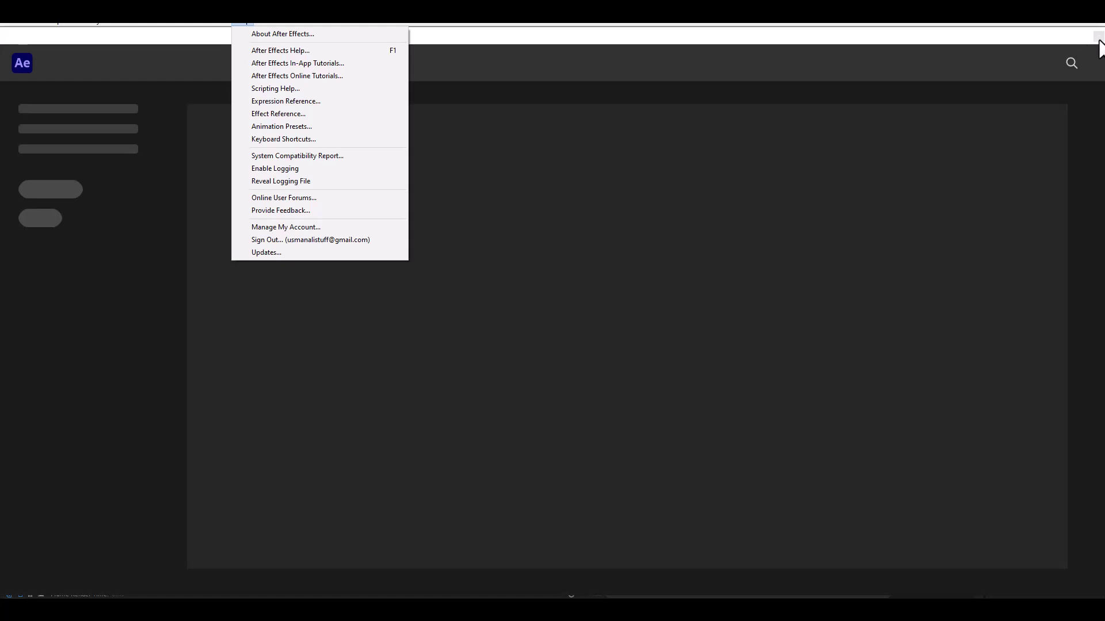
left_click(1019, 47)
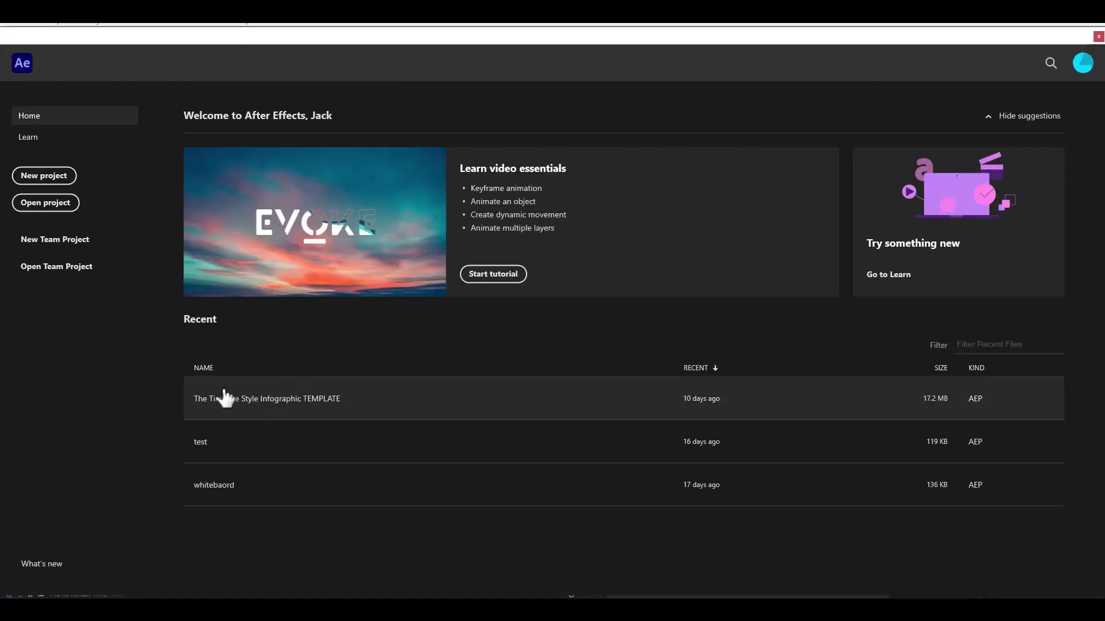
left_click(222, 453)
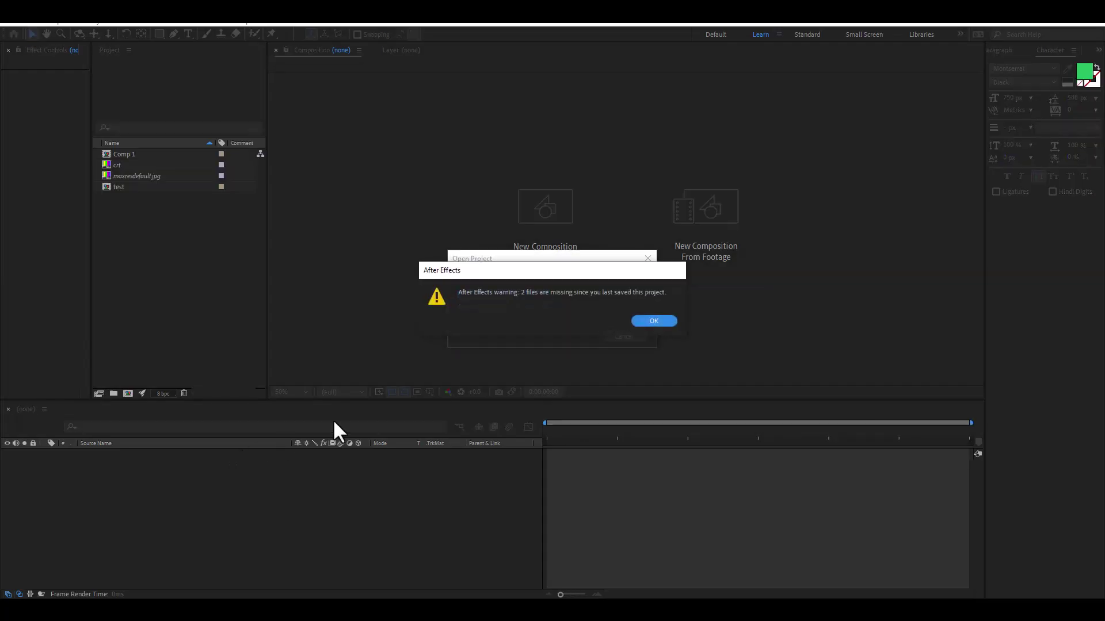
left_click(653, 323)
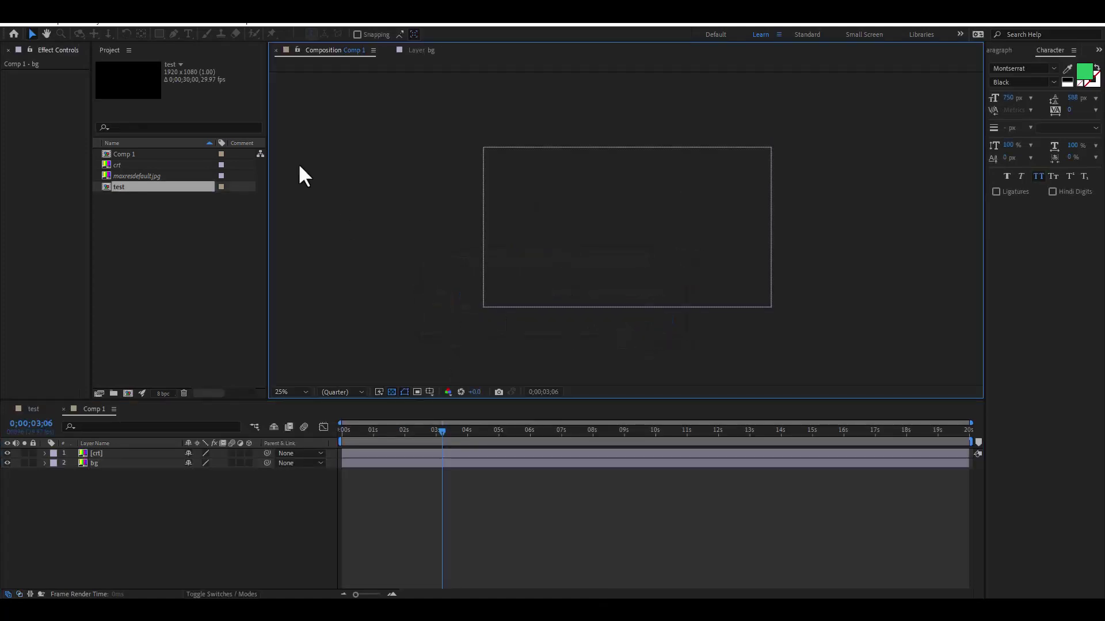
Open the Duik Bassel.2.jsx script panel in After Effects.
left_click(215, 22)
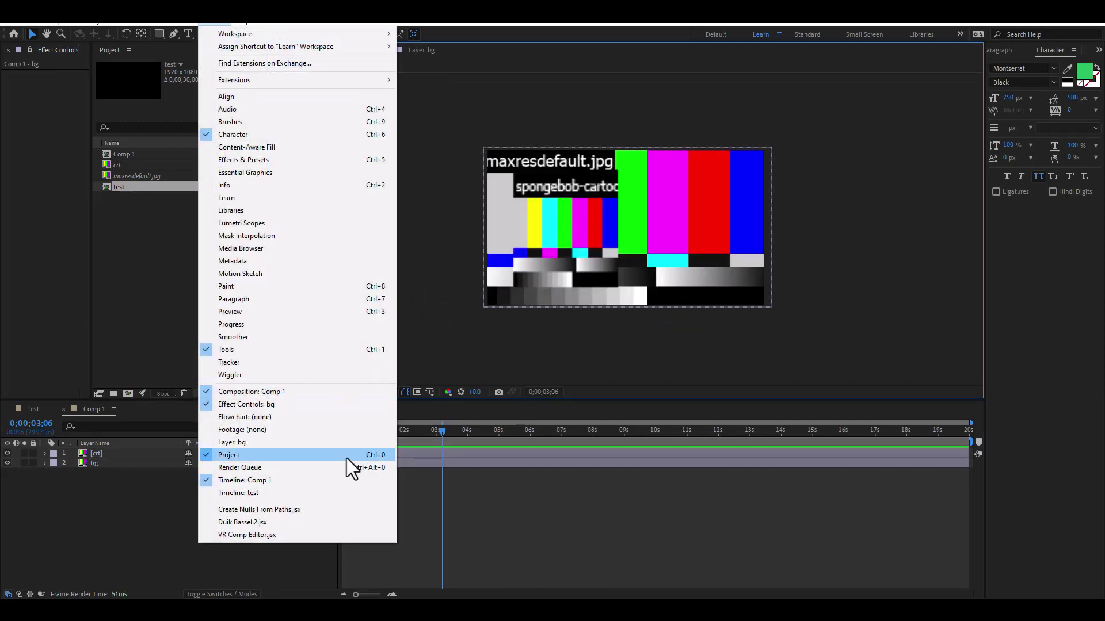
left_click(241, 523)
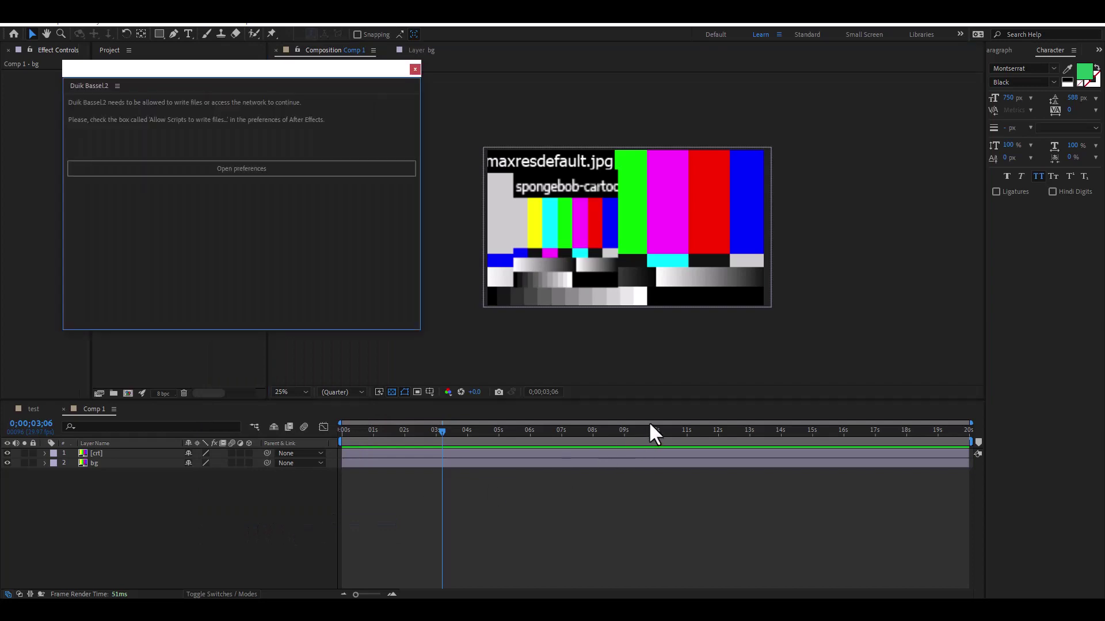